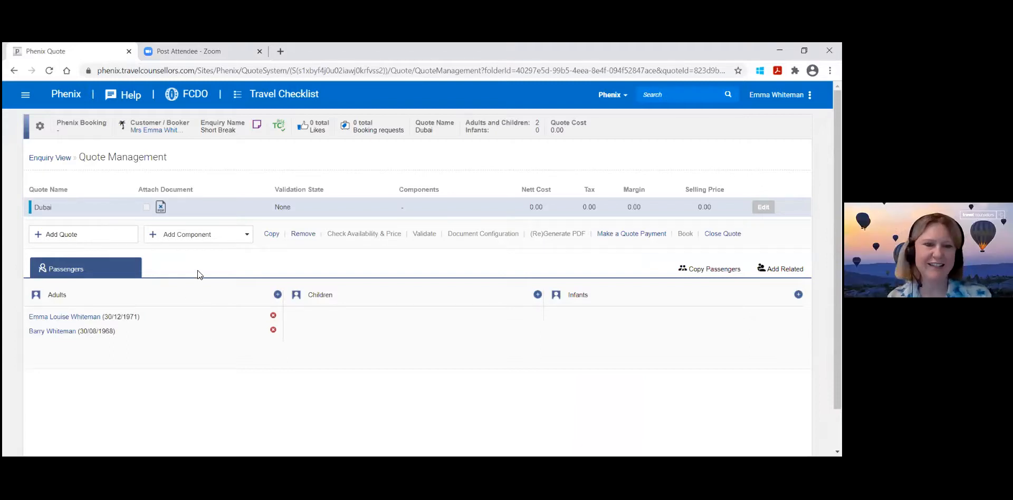
Add an online flight component to the Dubai quote, with leg 1 from London Heathrow (LHR) to Dubai International Airport (DXB).
click(196, 234)
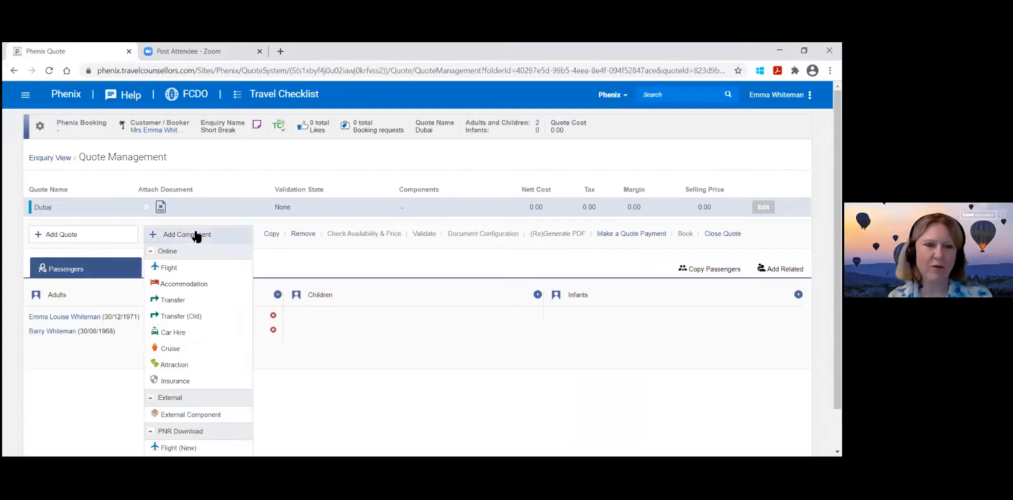
click(217, 267)
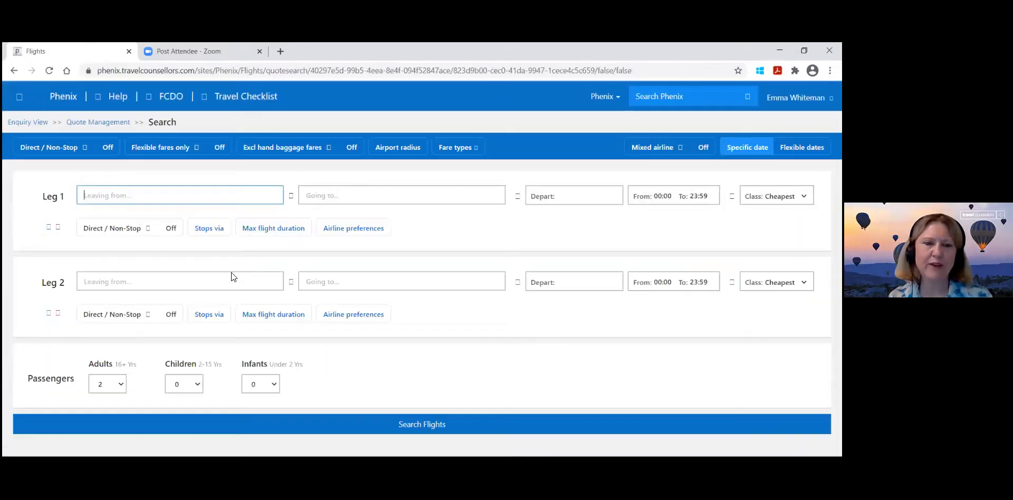
text(lhr)
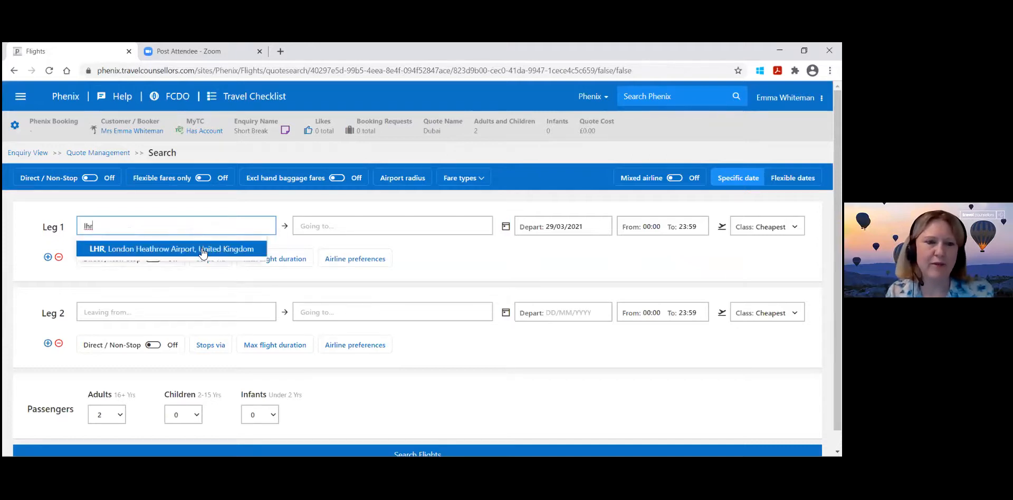
click(203, 252)
click(321, 227)
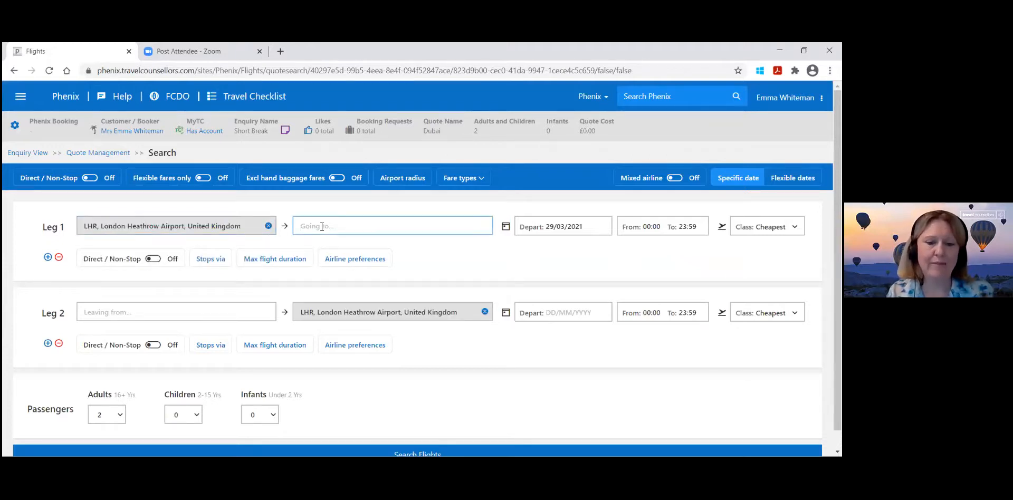
text(dxb)
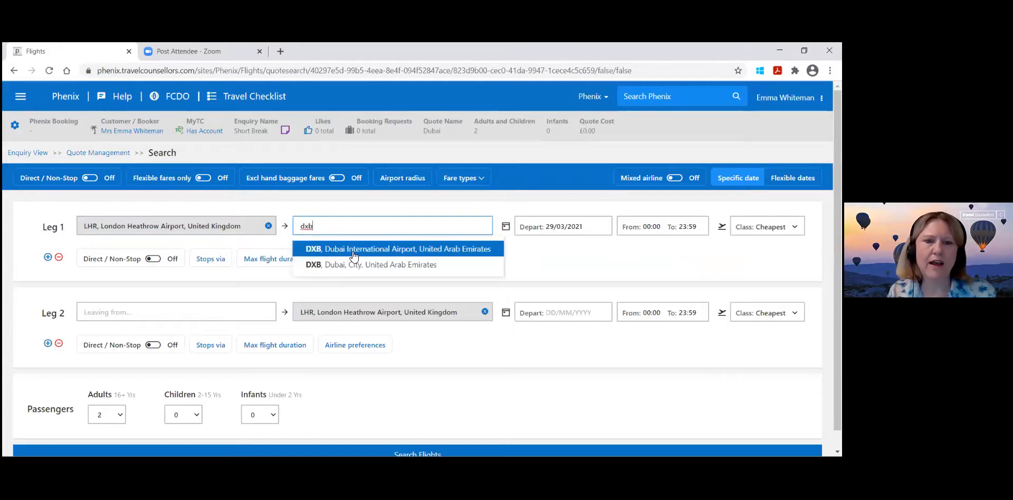
click(354, 255)
Set the outbound departure date to 01/10/2021 and the return departure date to 06/10/2021.
click(558, 235)
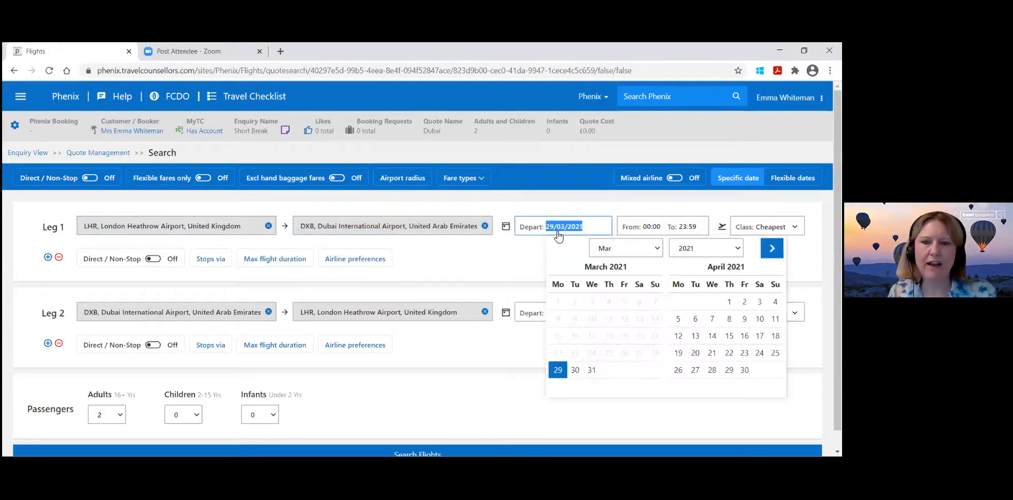
click(602, 246)
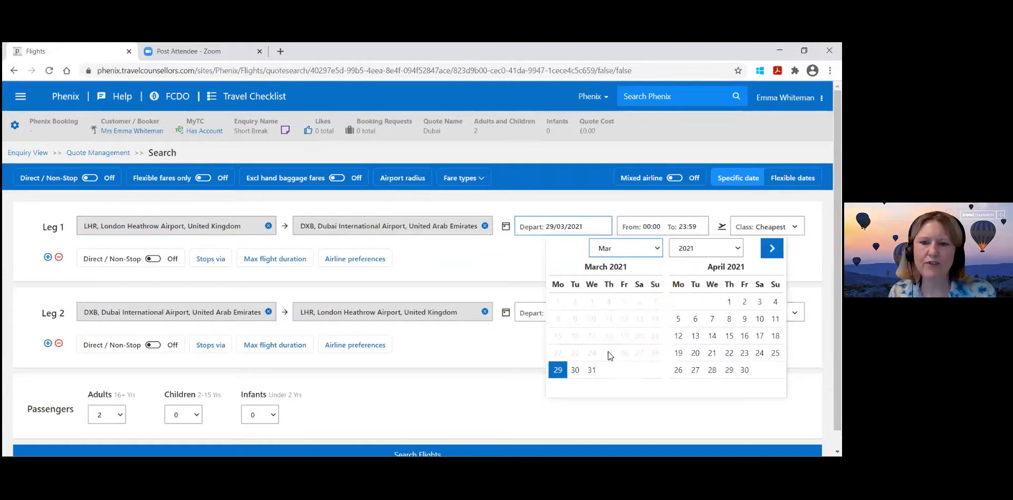
click(625, 302)
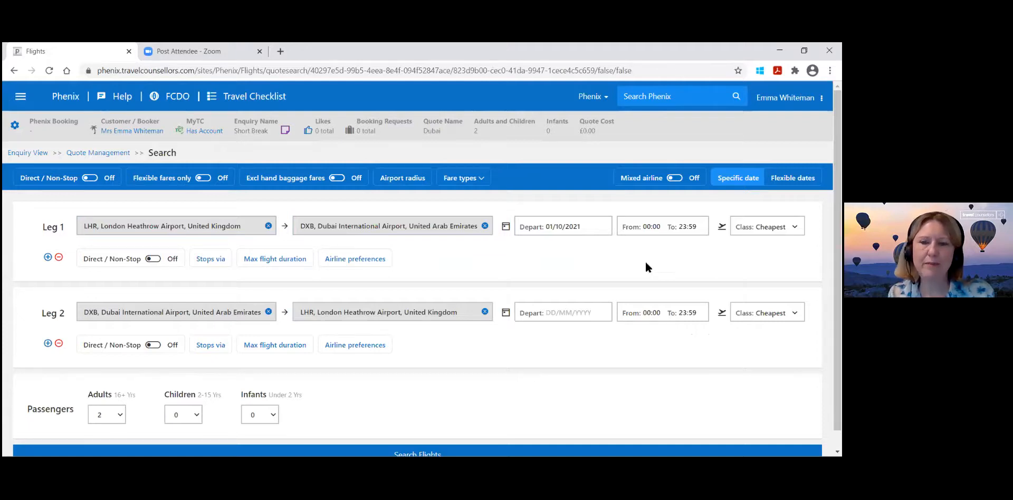
click(582, 314)
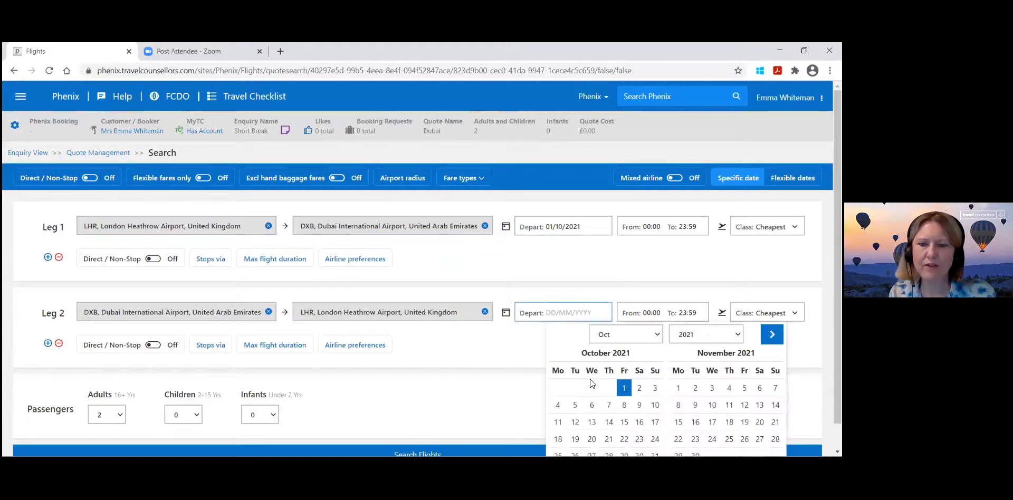
click(592, 405)
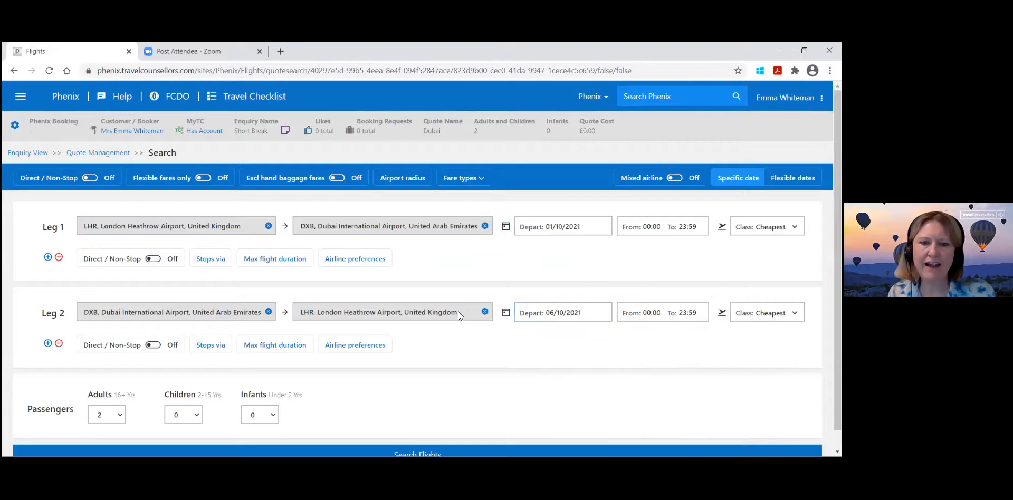
Set Emirates (EK) as the preferred airline and run the flight search.
click(373, 260)
text(ek)
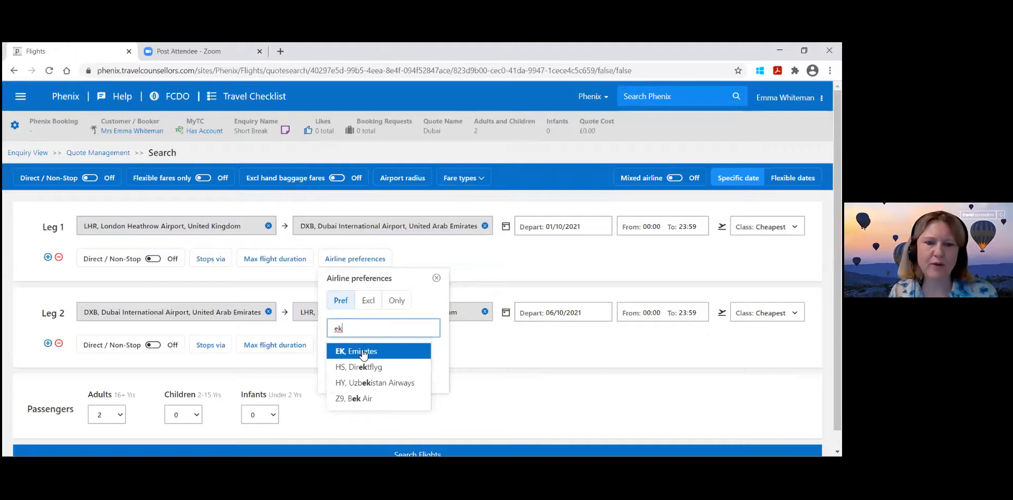
click(363, 351)
click(267, 373)
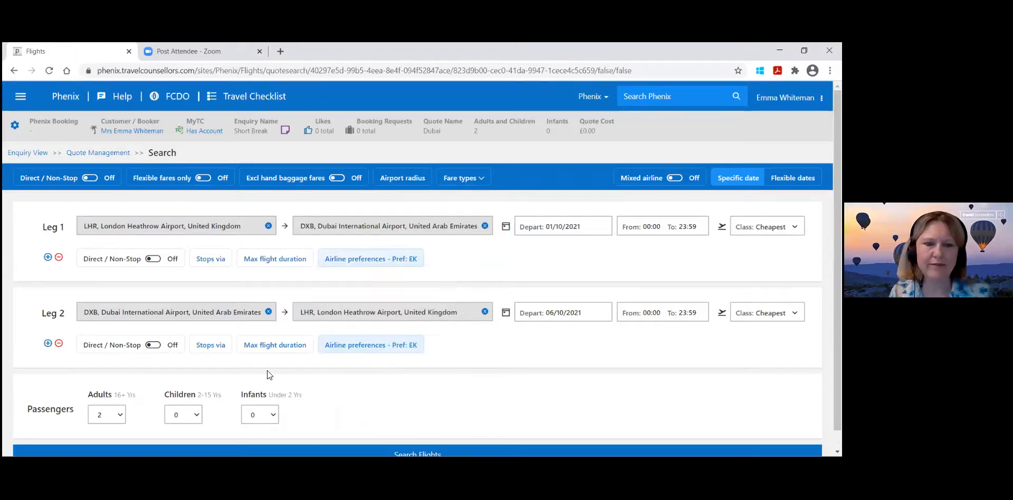
scroll(425, 402, down, 1)
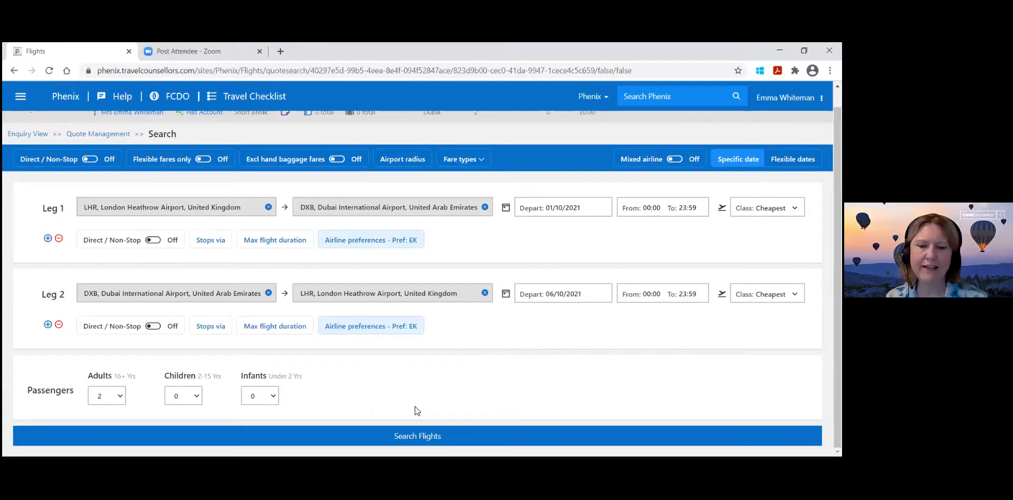
click(426, 439)
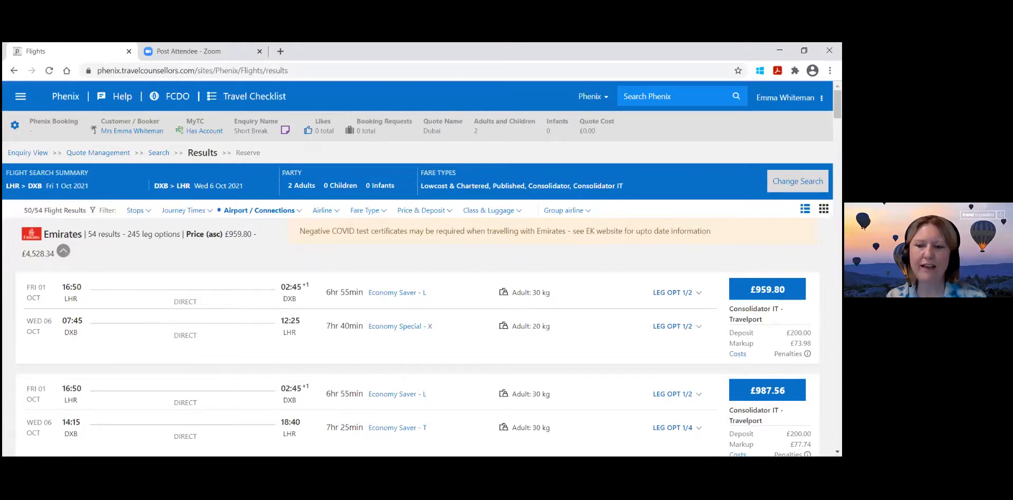
Review the Emirates flight results, comparing flight times, baggage allowances, fare types and prices.
scroll(417, 283, down, 4)
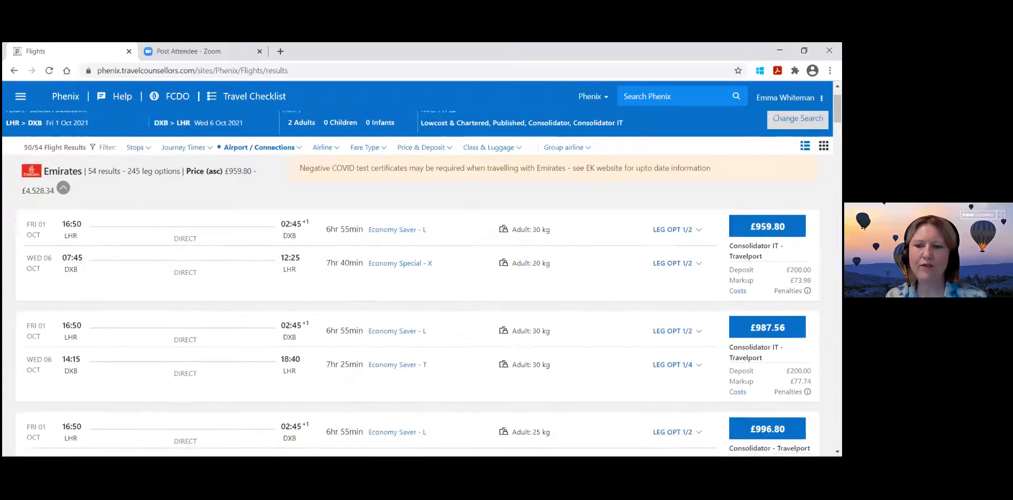
scroll(417, 283, down, 5)
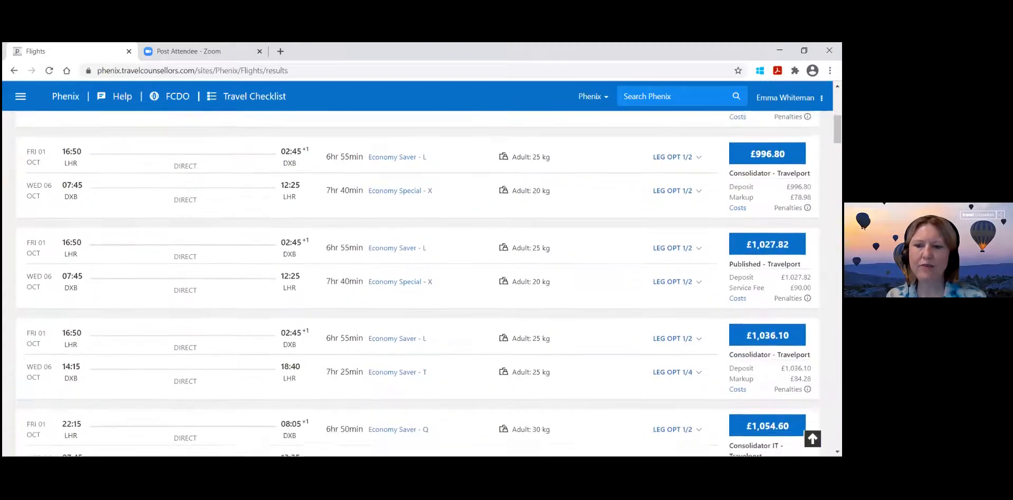
scroll(416, 283, down, 1)
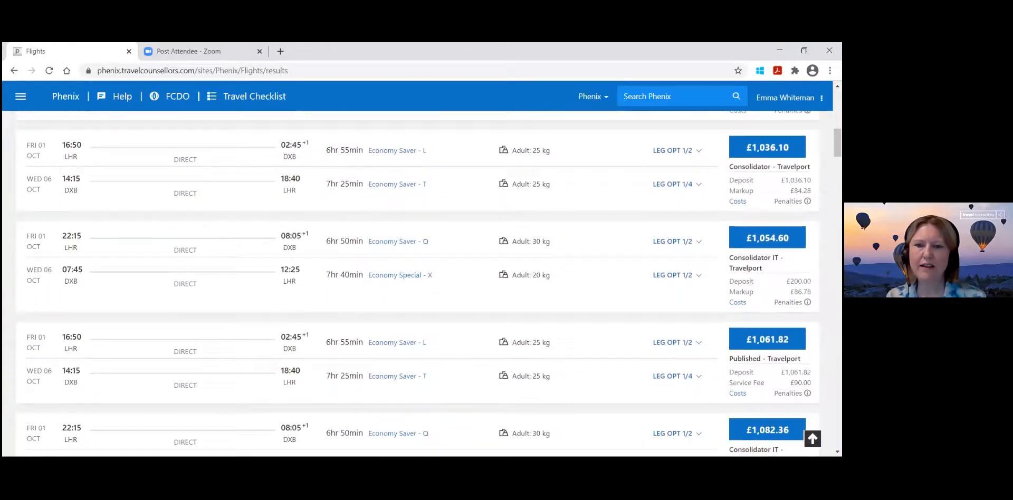
scroll(417, 283, up, 1)
scroll(417, 283, up, 1)
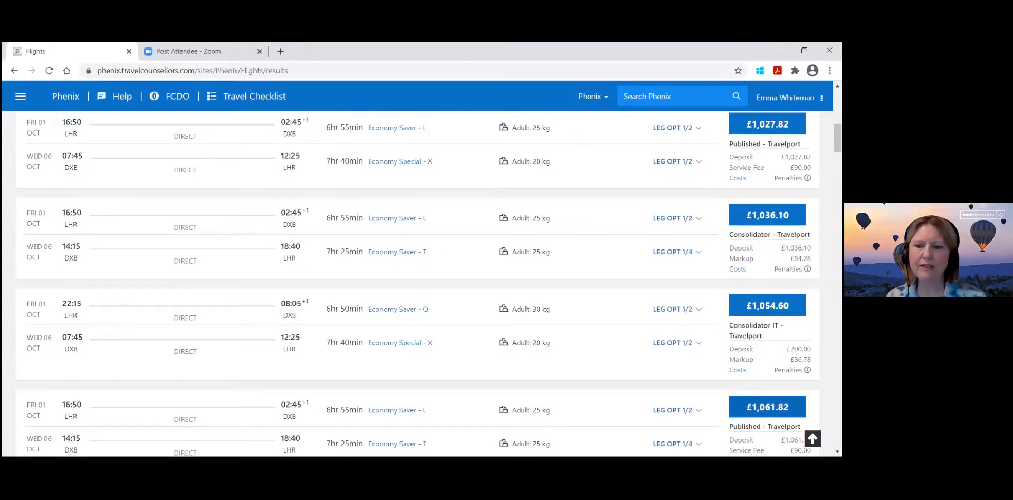
scroll(417, 284, up, 2)
scroll(417, 283, up, 6)
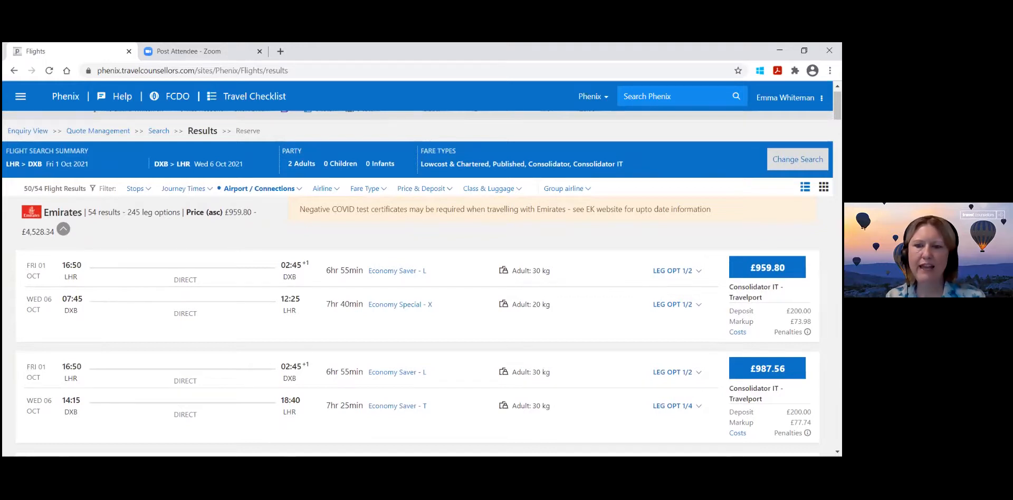
Choose the 09:40 Dubai–Heathrow return option for the cheapest Emirates result and proceed to its reservation details.
click(677, 271)
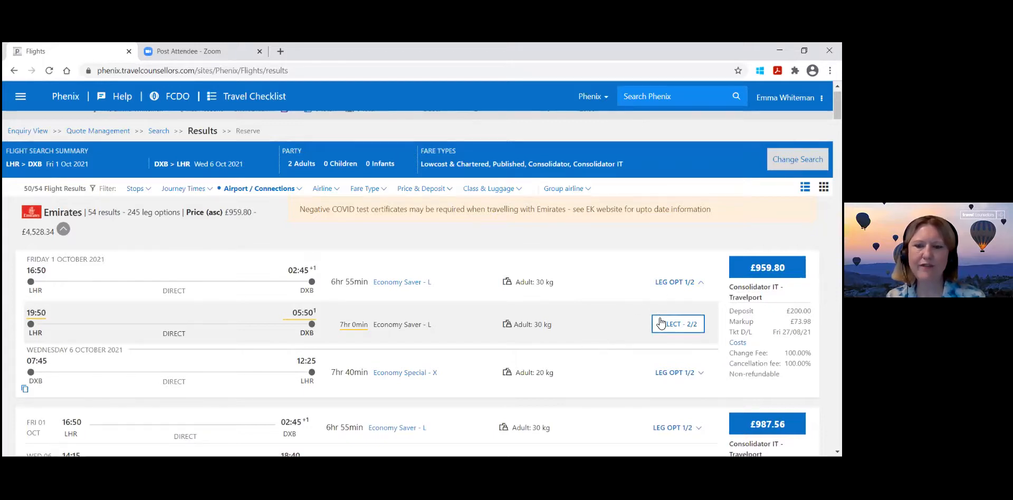
click(670, 373)
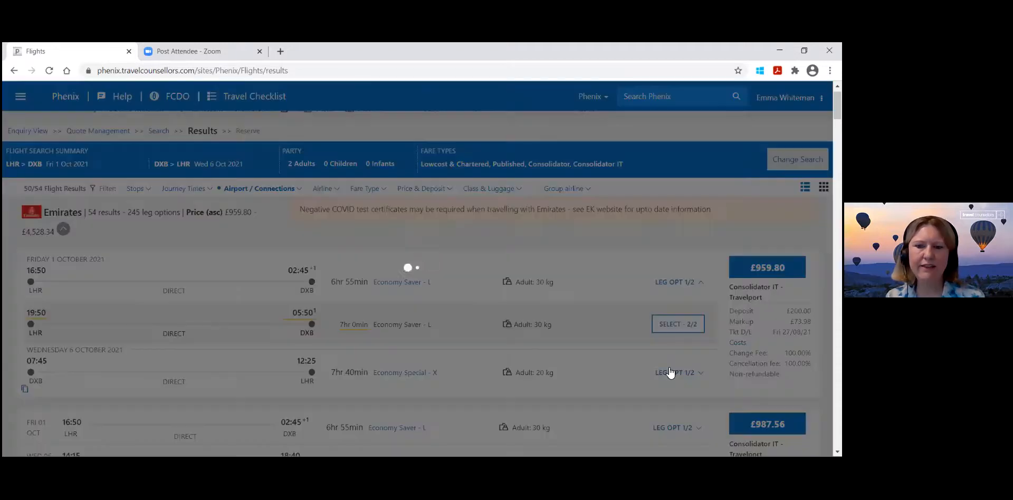
scroll(670, 373, down, 1)
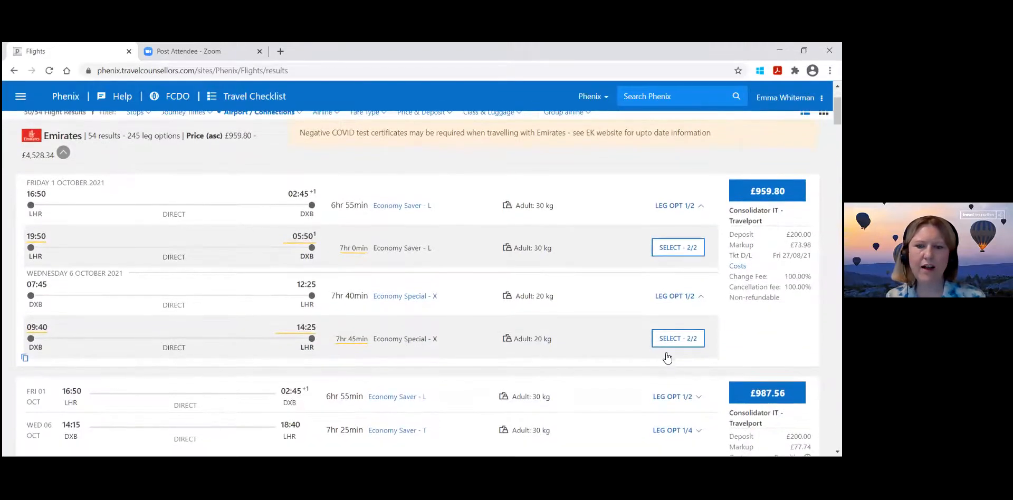
click(678, 339)
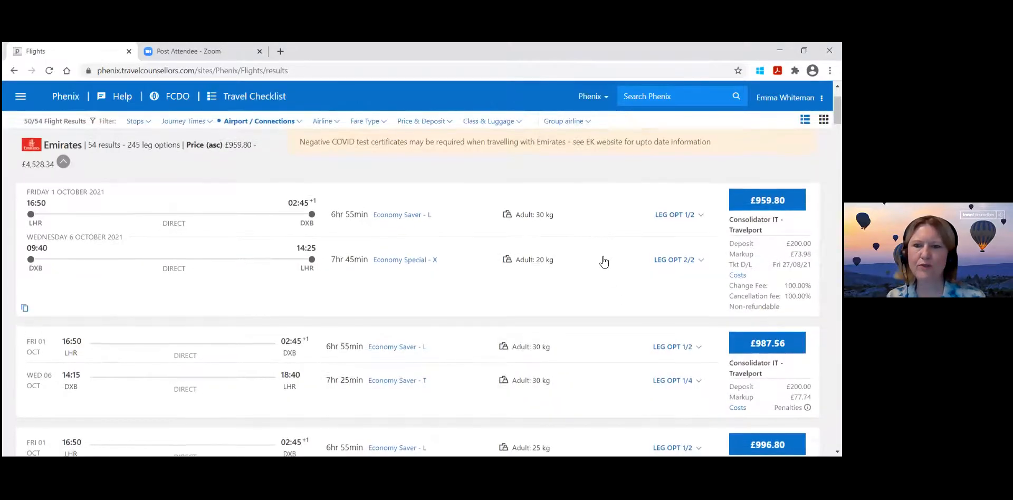
scroll(604, 262, up, 1)
click(768, 233)
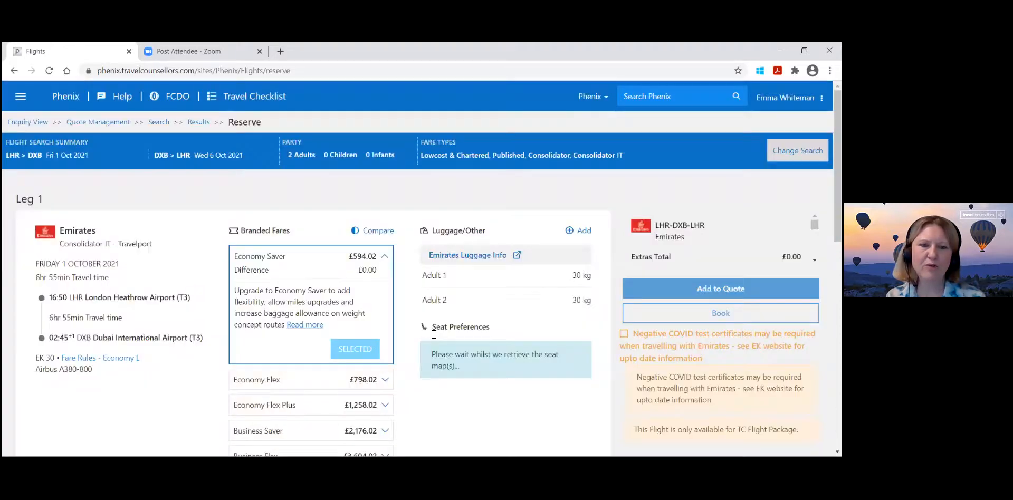
Check both legs' branded fares, acknowledge the negative COVID test notice, and add the Emirates flight to the Dubai quote.
scroll(431, 333, down, 2)
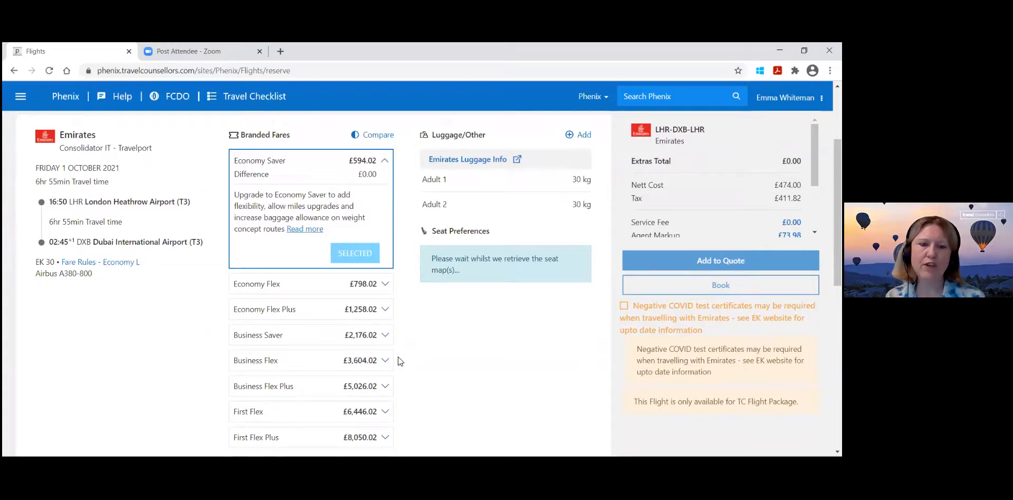
scroll(399, 358, down, 1)
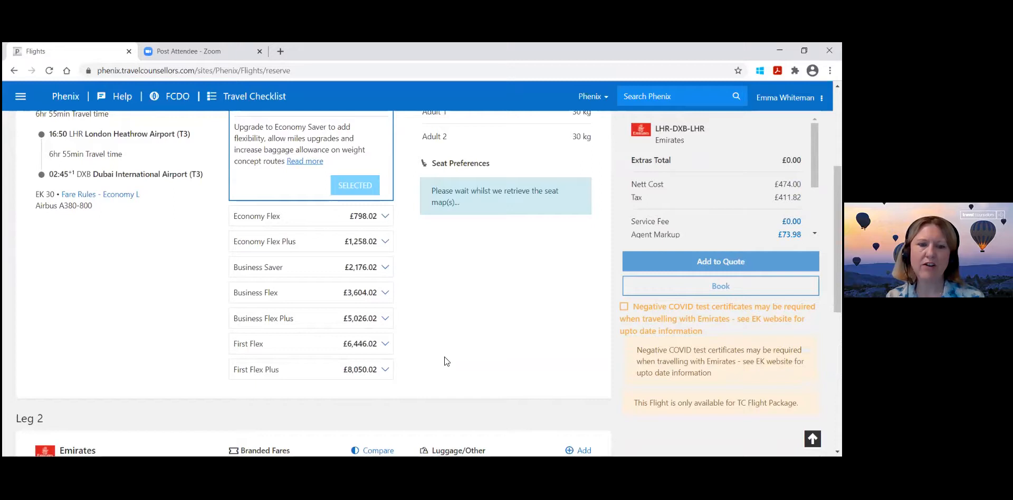
scroll(446, 360, down, 3)
scroll(447, 360, down, 3)
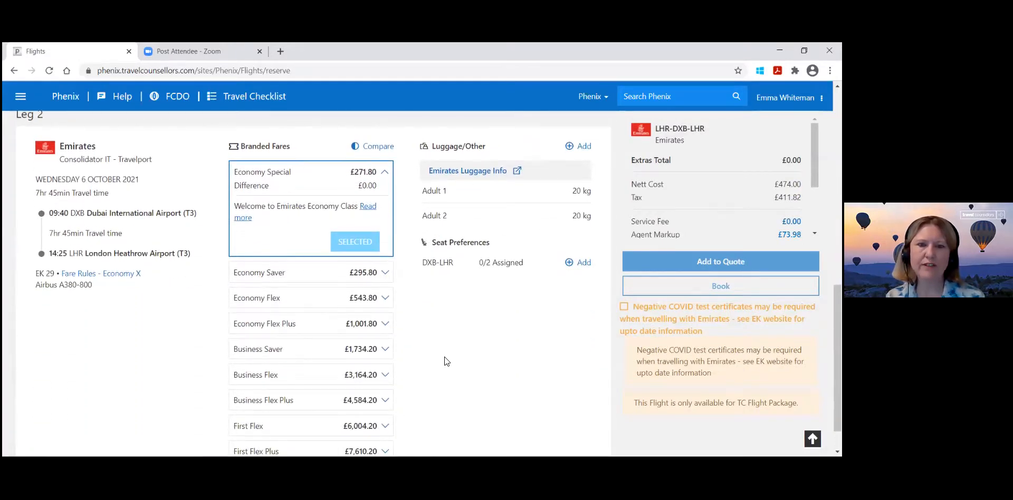
scroll(445, 357, up, 7)
scroll(447, 356, up, 1)
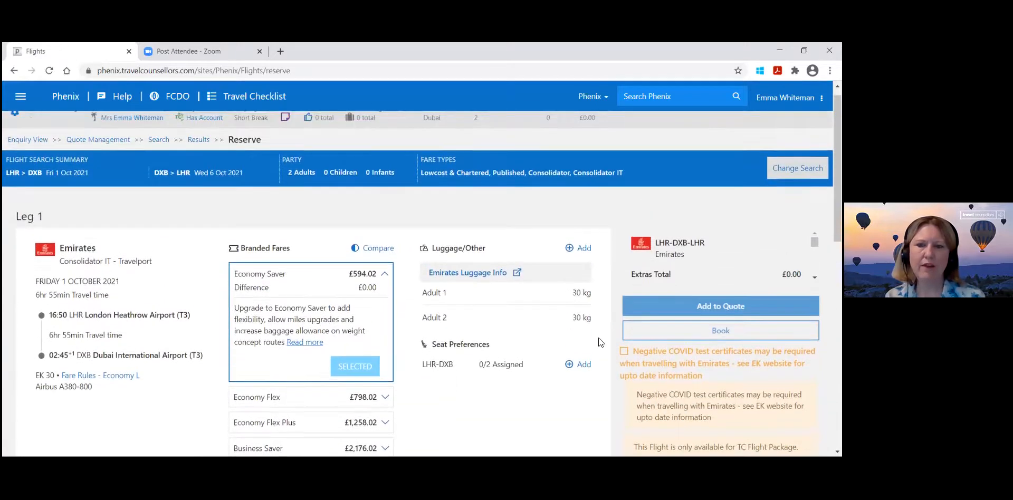
click(624, 352)
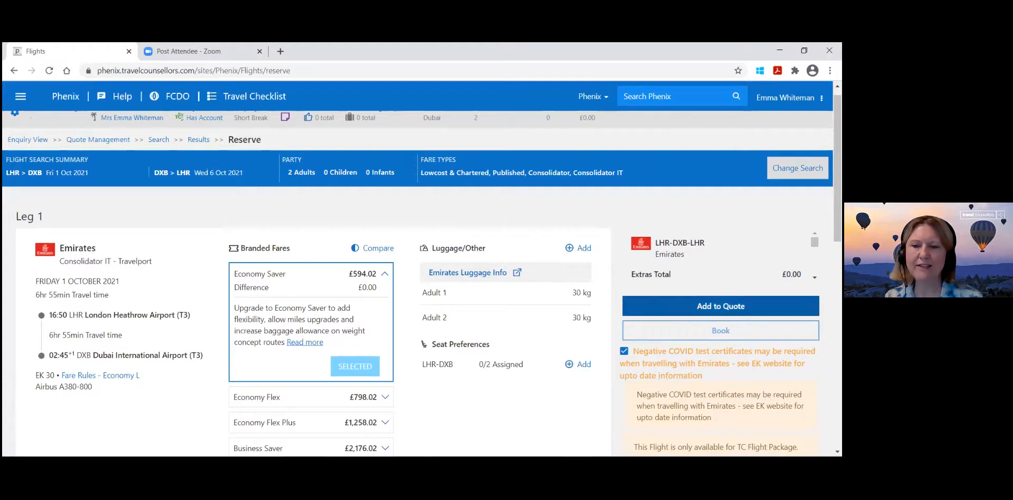
click(720, 306)
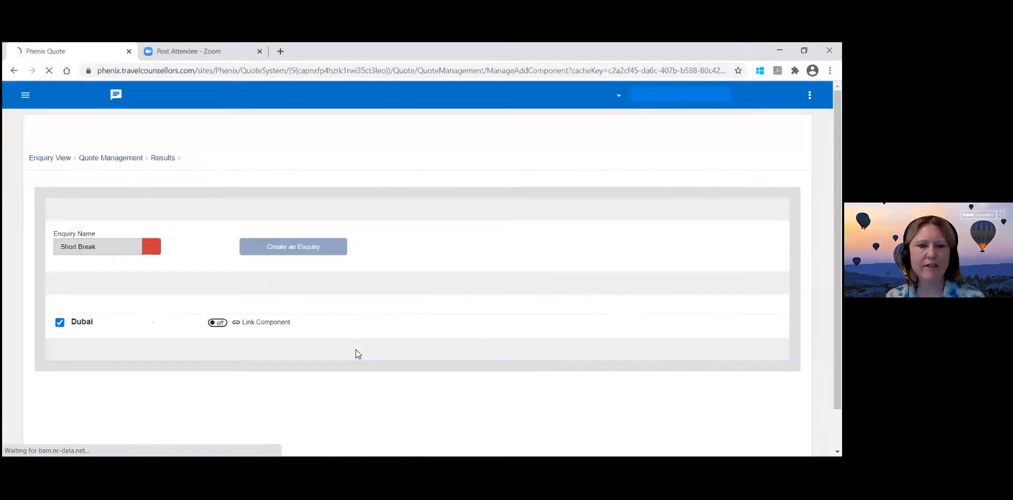
click(308, 401)
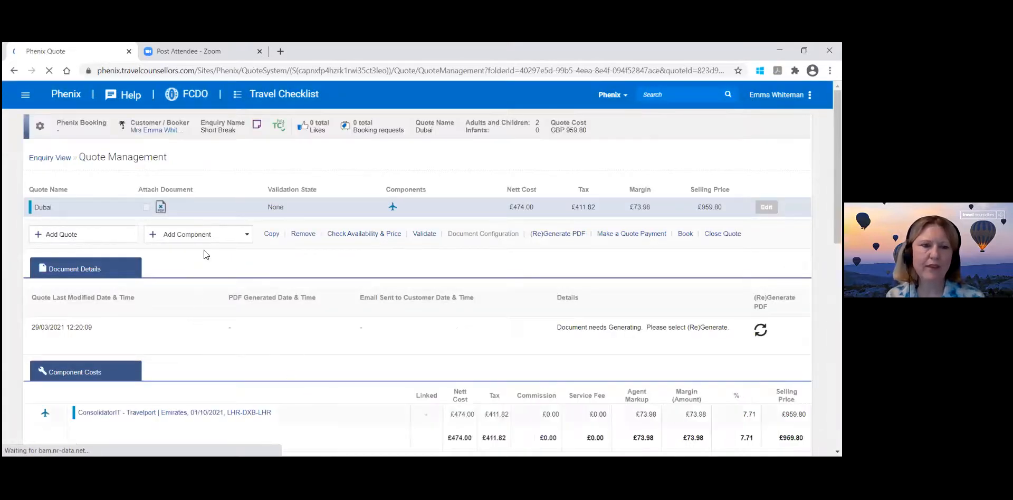
Start an online accommodation component for the quote and autocomplete its search details from the LHR-DXB flight.
click(223, 236)
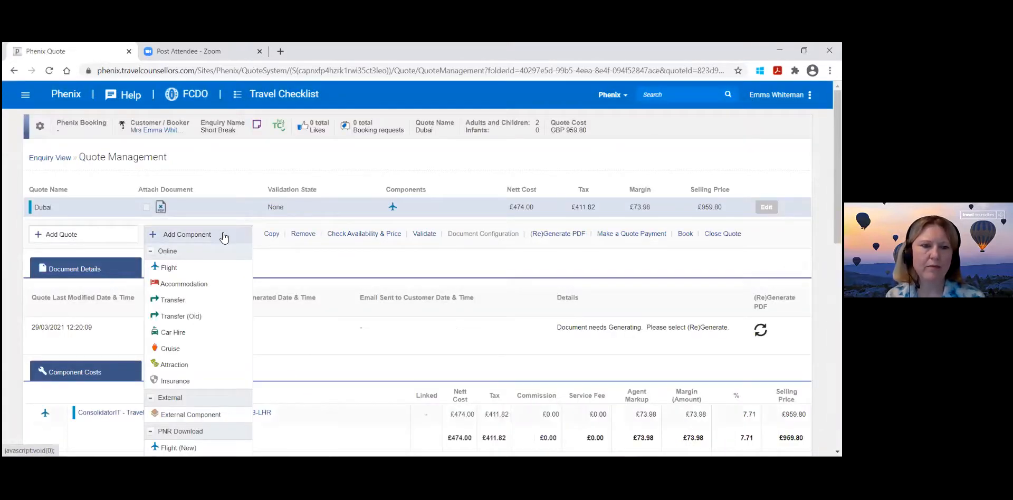
click(211, 284)
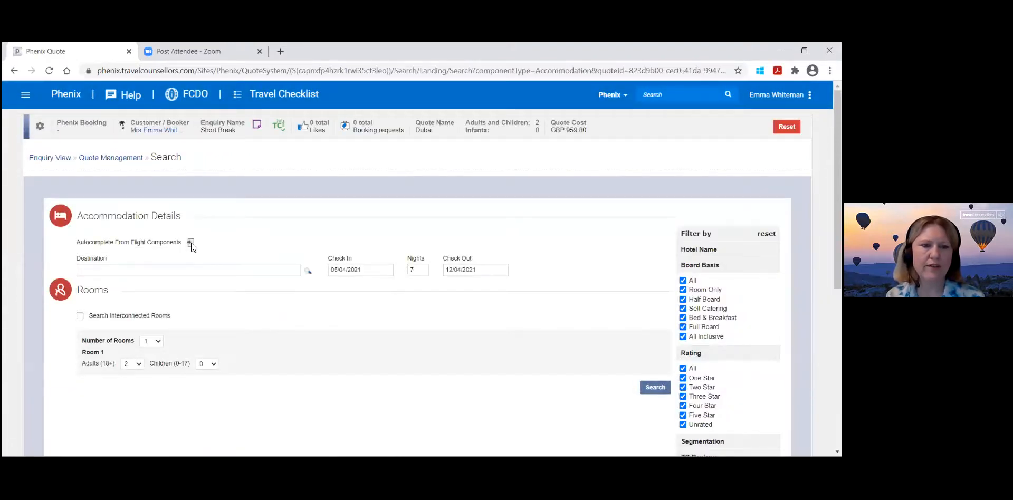
click(191, 243)
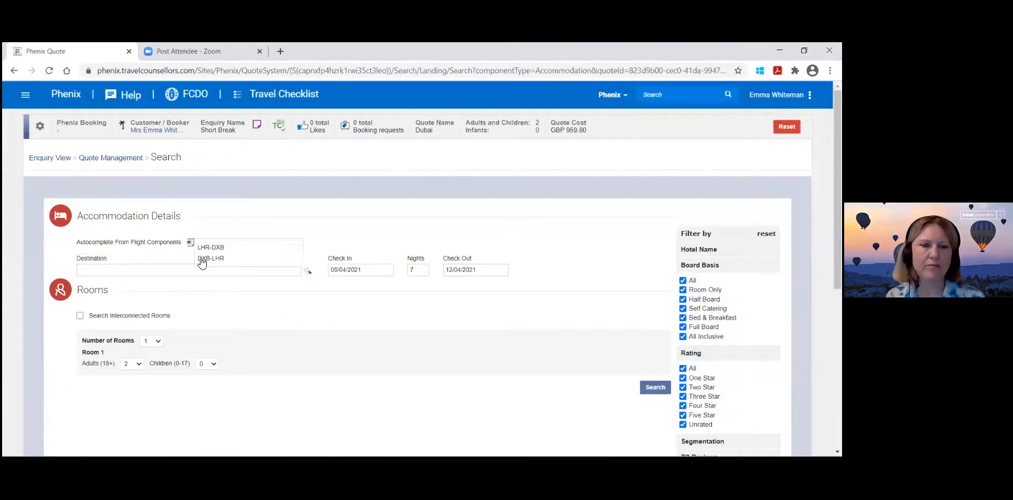
click(220, 248)
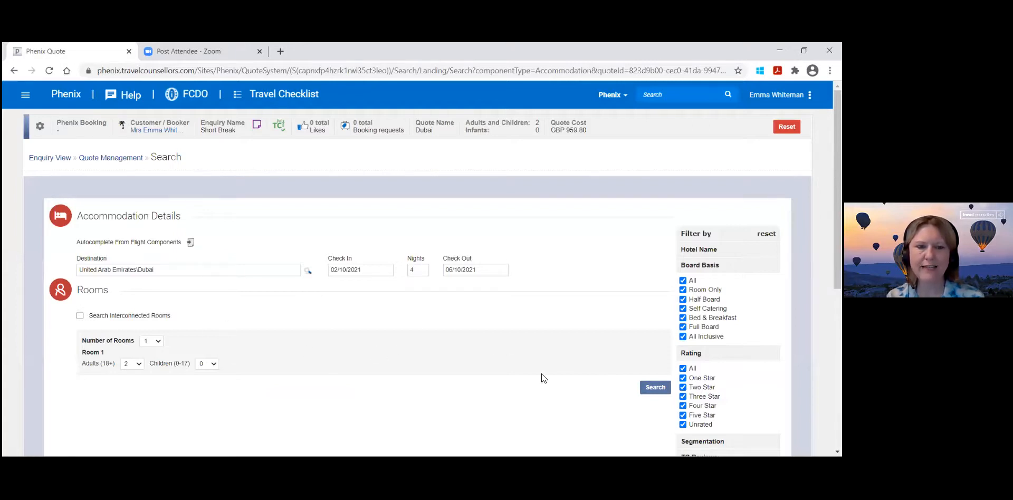
Search for Dubai accommodation from 02/10/2021 to 06/10/2021 with one room for two adults.
scroll(654, 330, down, 3)
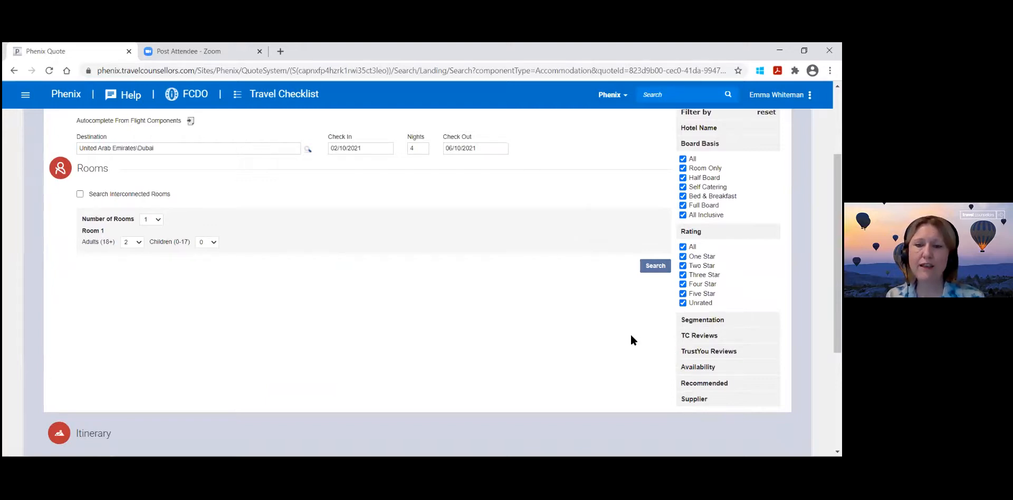
scroll(631, 336, up, 1)
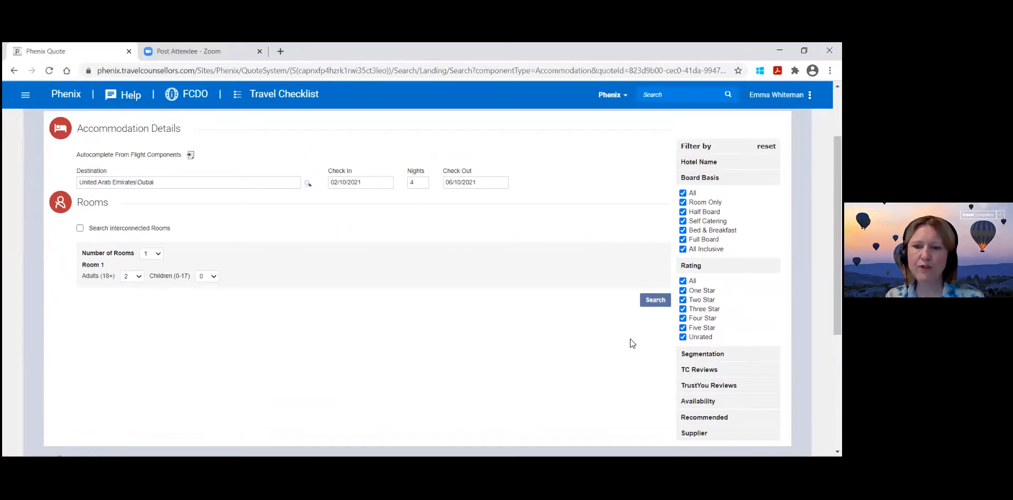
click(656, 300)
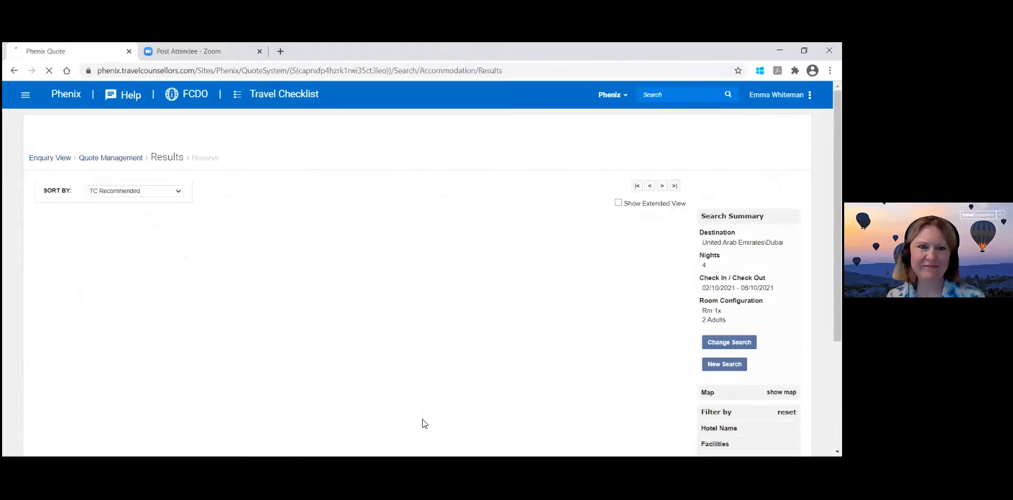
Review the Dubai hotel results, comparing the recommended, featured and bestseller hotels by rating, review scores, supplier and price.
scroll(393, 372, down, 1)
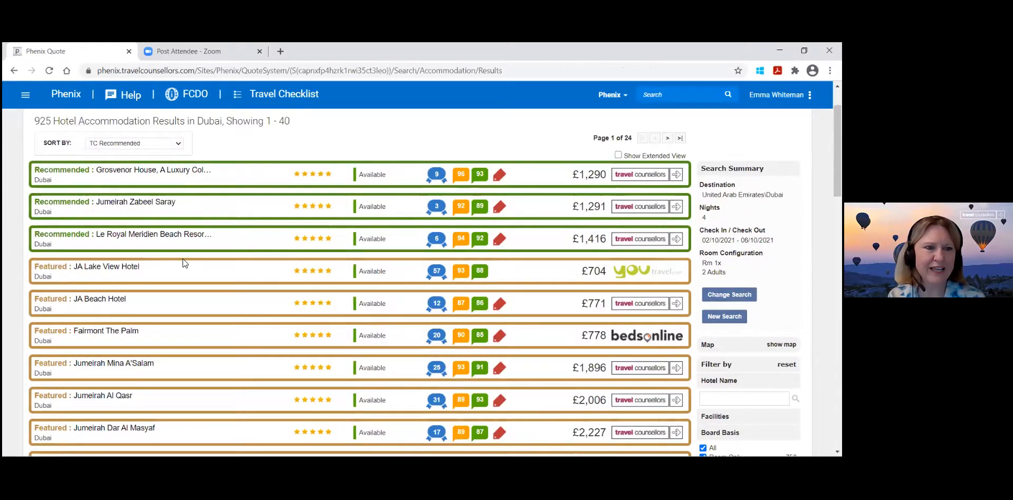
scroll(205, 303, down, 2)
scroll(204, 309, down, 7)
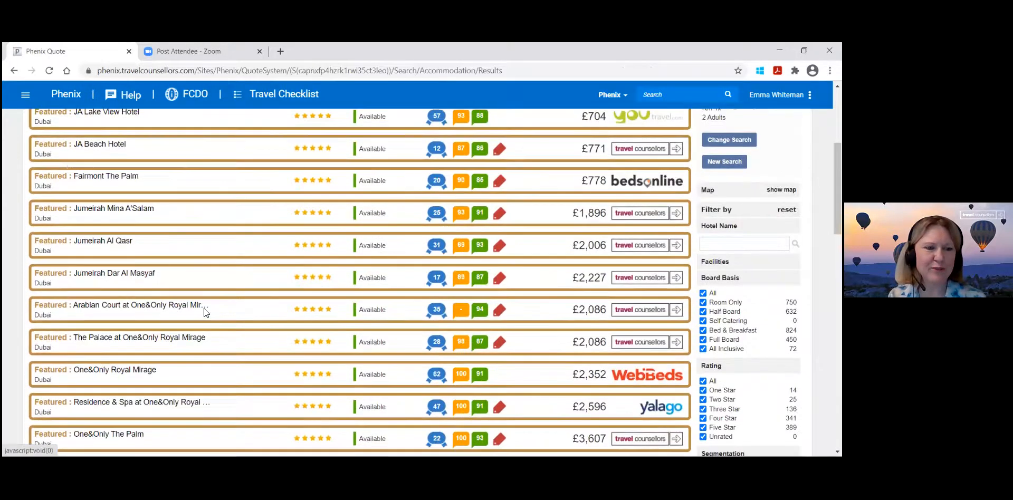
scroll(204, 309, down, 4)
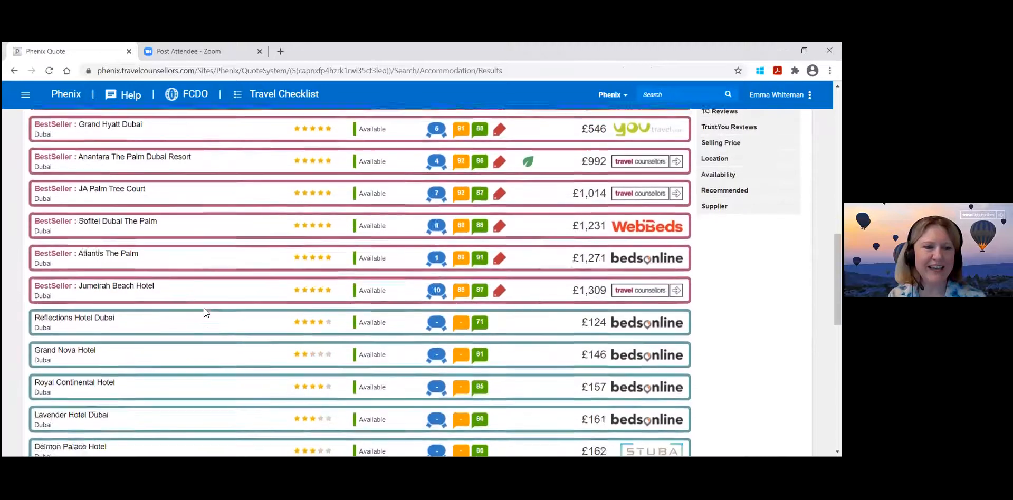
scroll(203, 308, up, 6)
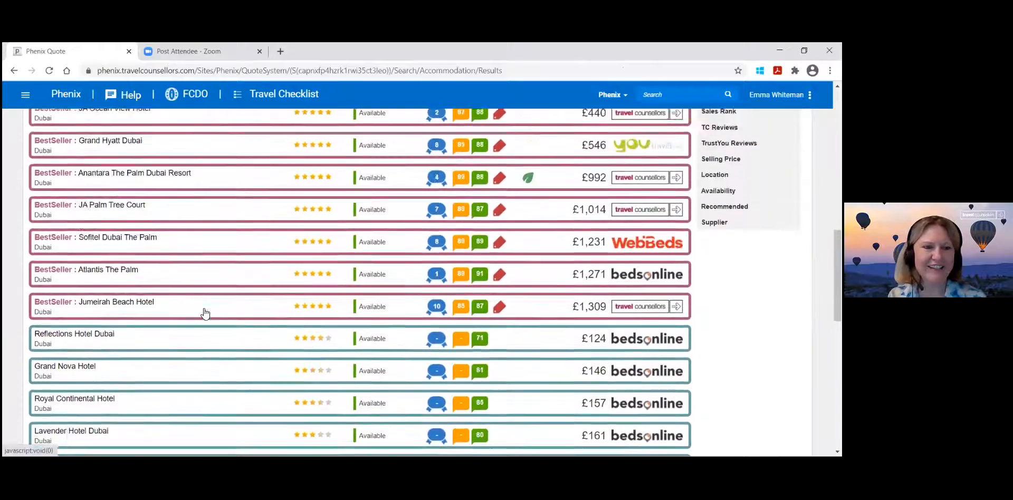
scroll(204, 308, up, 3)
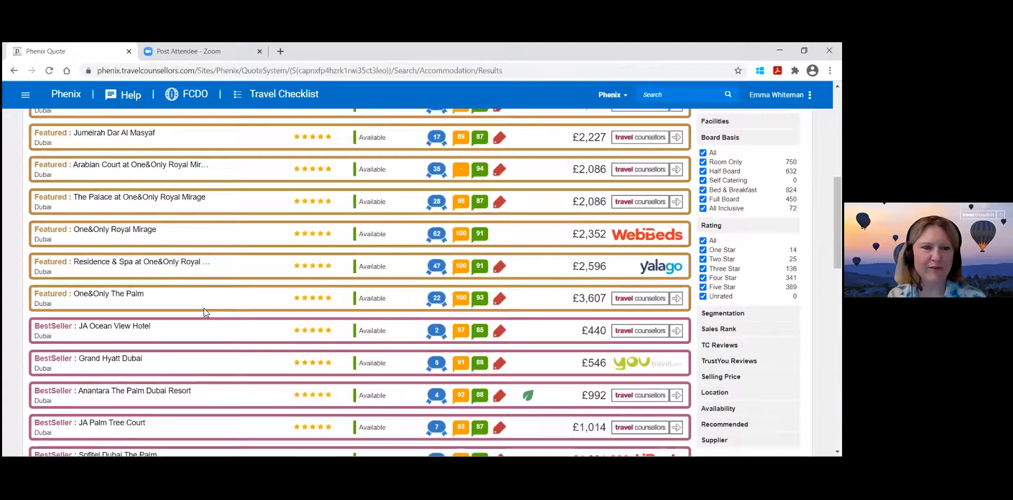
scroll(205, 312, up, 3)
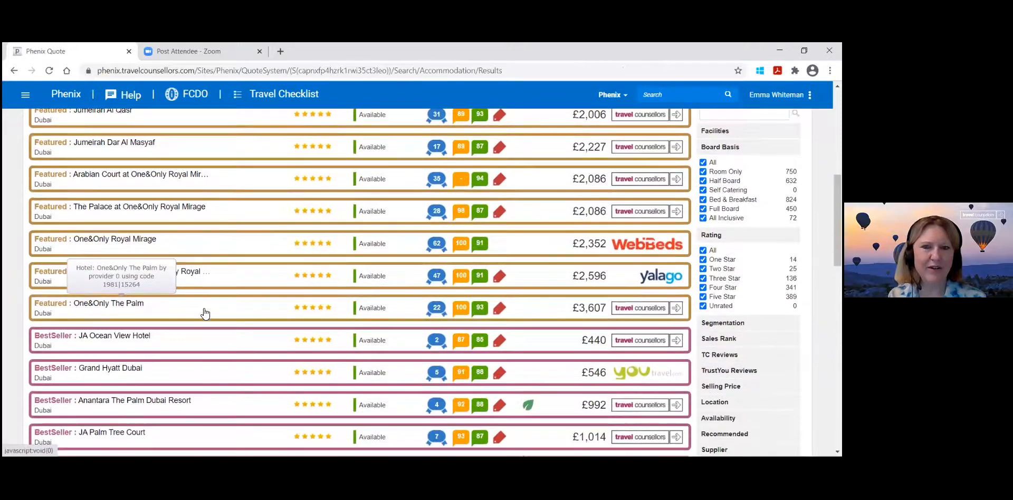
scroll(204, 309, up, 2)
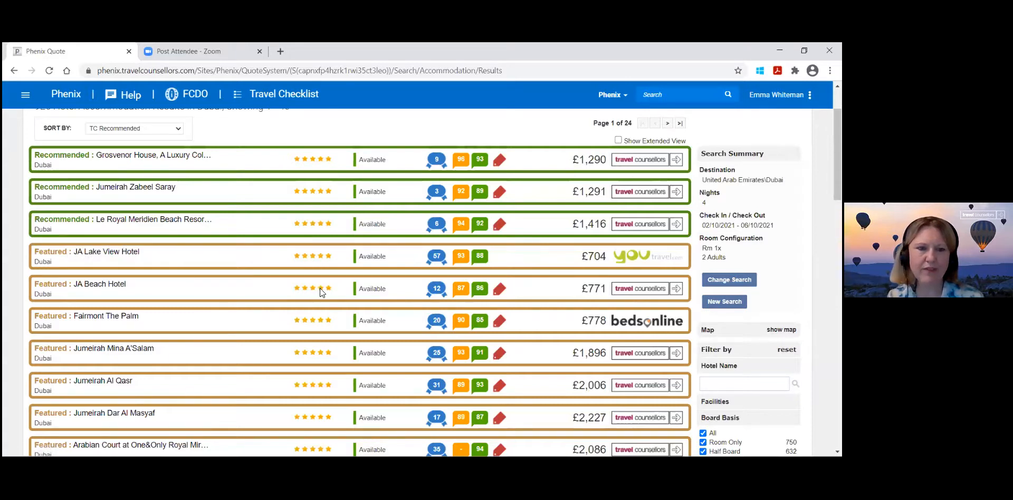
Expand the featured JA Beach Hotel result to show its room types and lead-in prices.
click(641, 291)
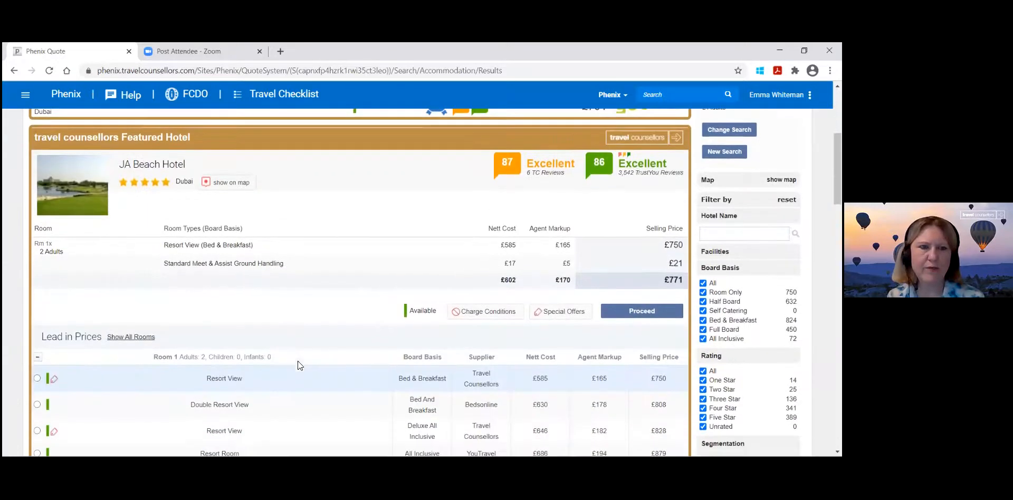
scroll(300, 366, down, 1)
scroll(301, 366, up, 2)
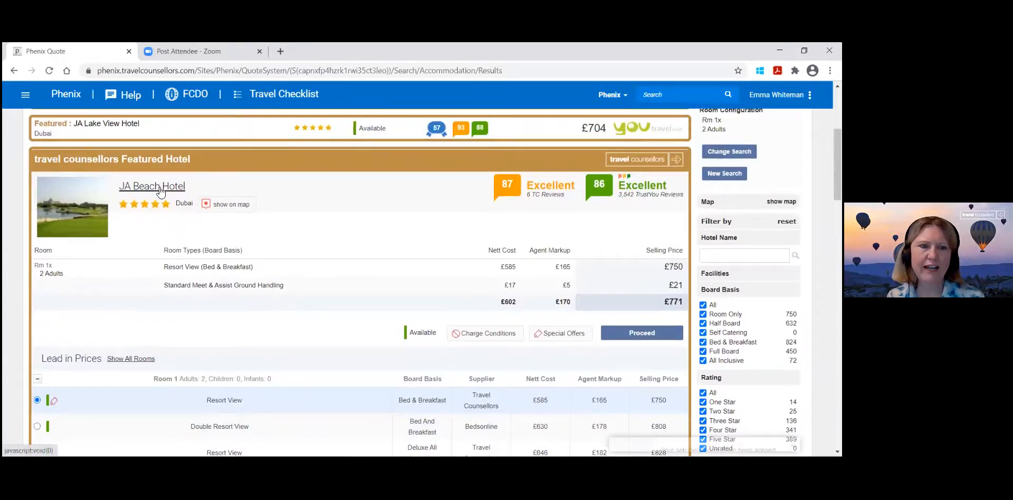
Check JA Beach Hotel's photos, daily availability, charge conditions and documents, and close the hotel information.
click(161, 189)
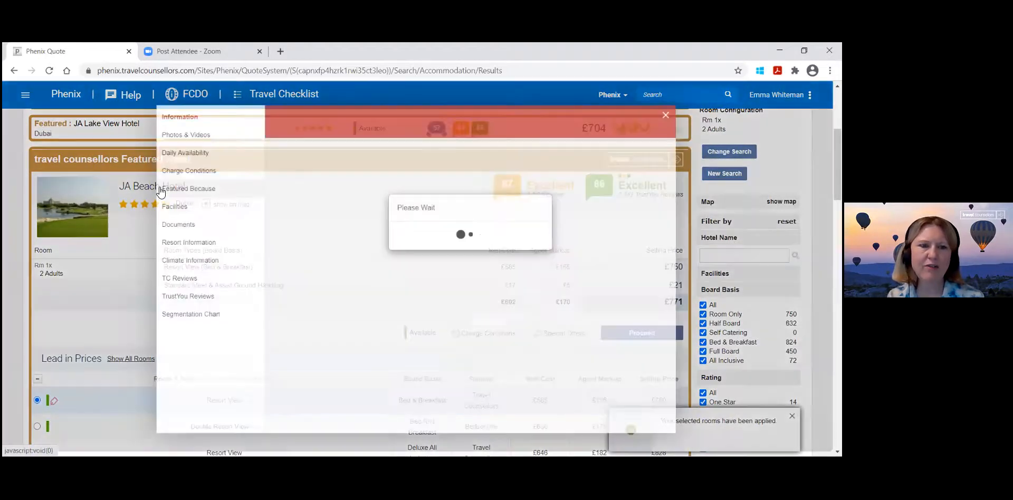
click(205, 136)
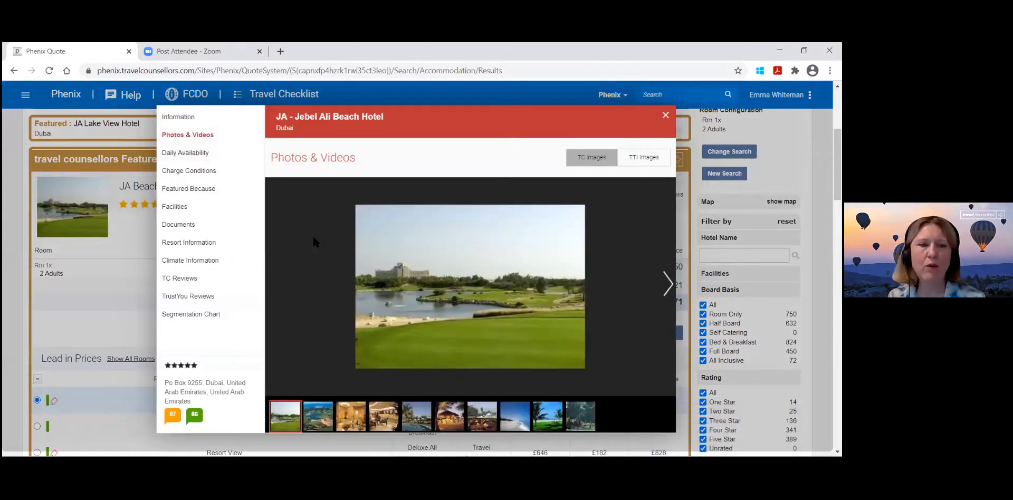
click(201, 153)
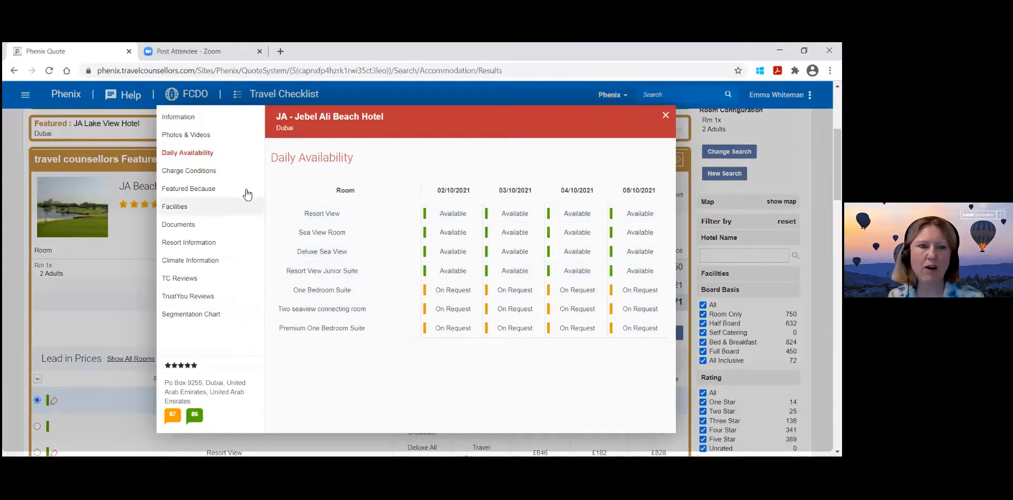
click(216, 174)
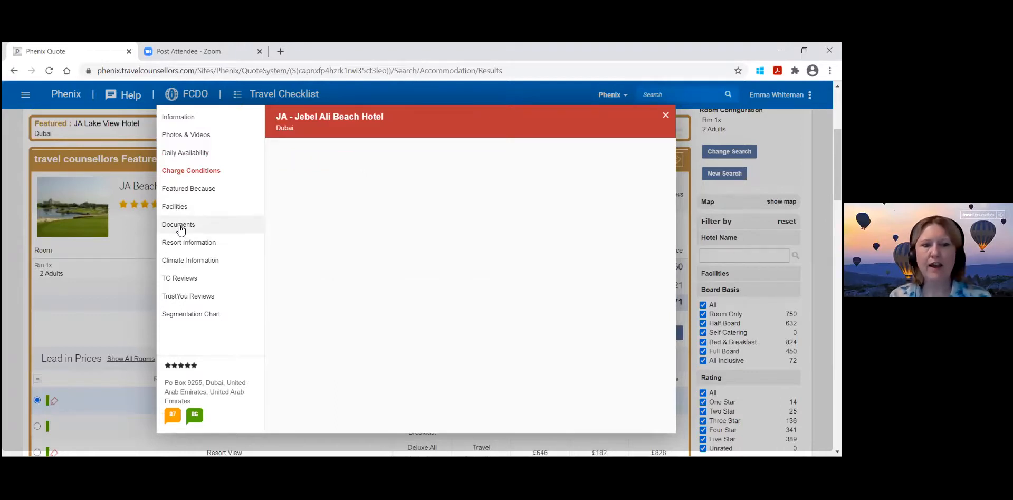
click(179, 225)
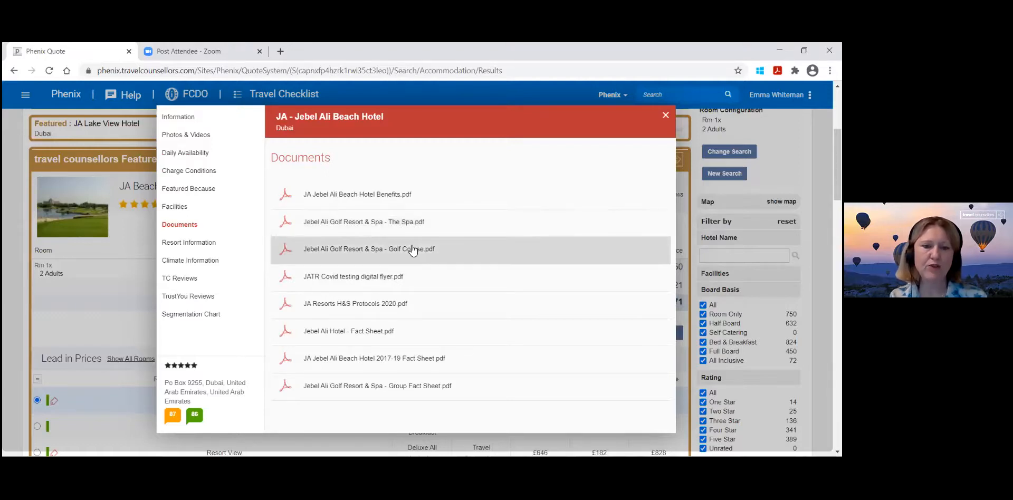
drag(413, 250, 464, 207)
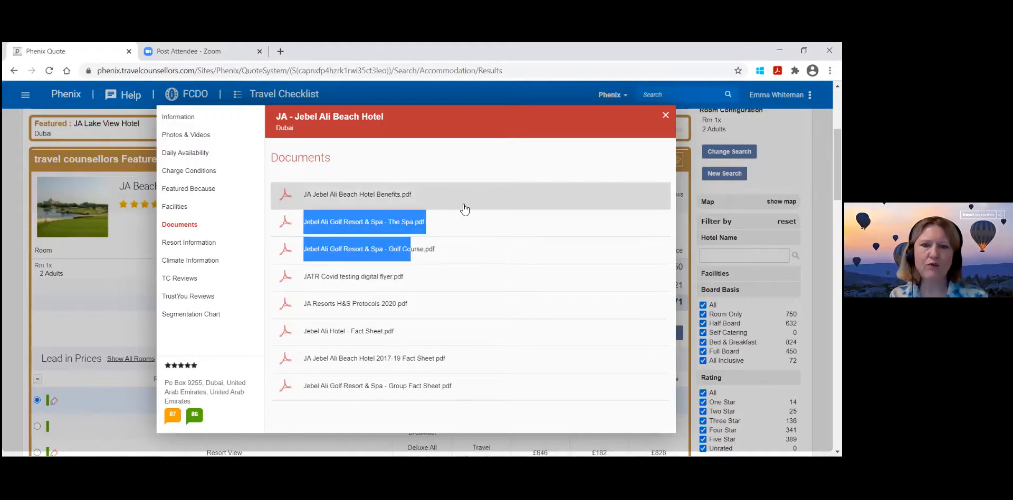
click(490, 153)
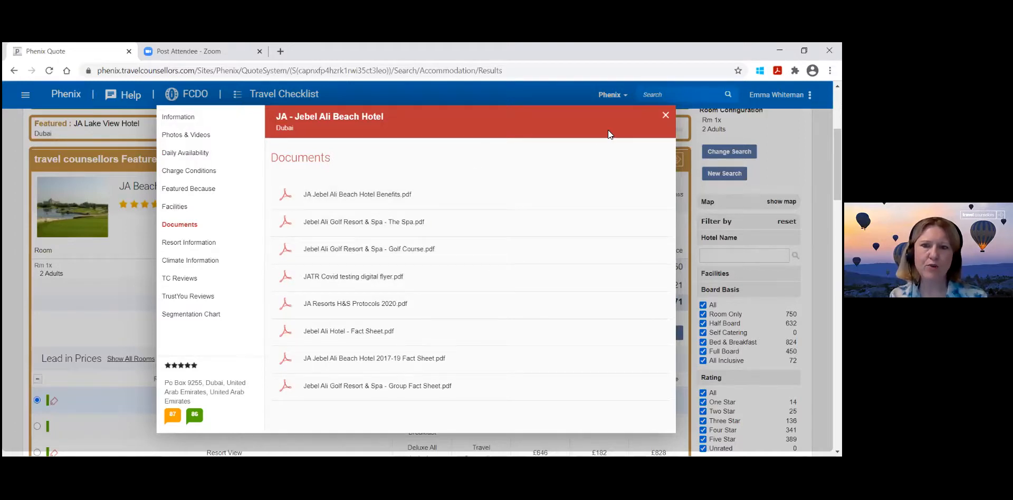
click(666, 119)
Show all available JA Beach Hotel rooms and proceed with the Travel Counsellors Resort View room on bed and breakfast.
scroll(425, 285, down, 2)
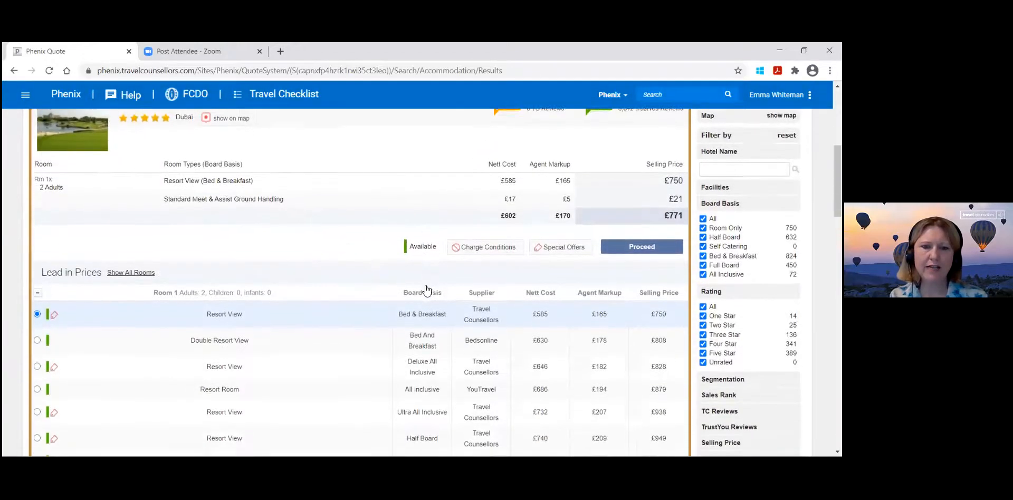
scroll(426, 289, down, 2)
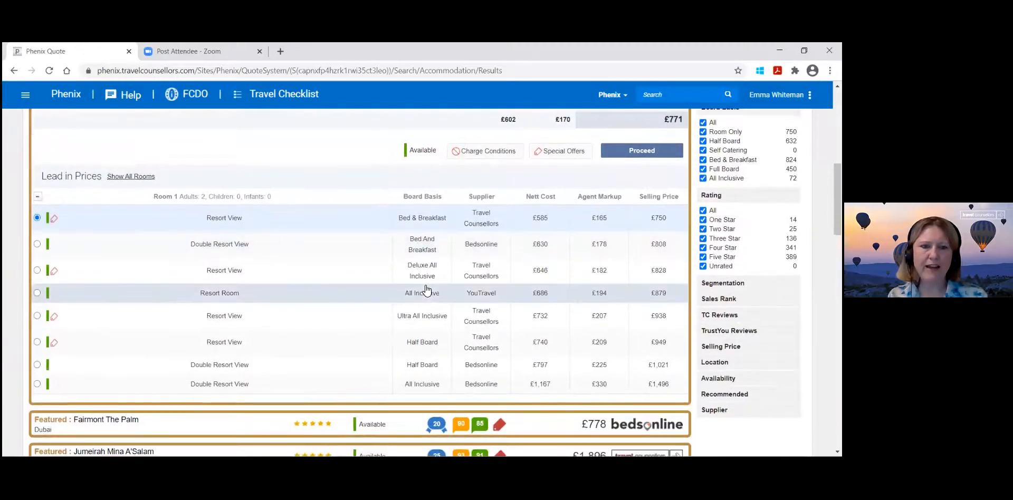
scroll(426, 290, down, 1)
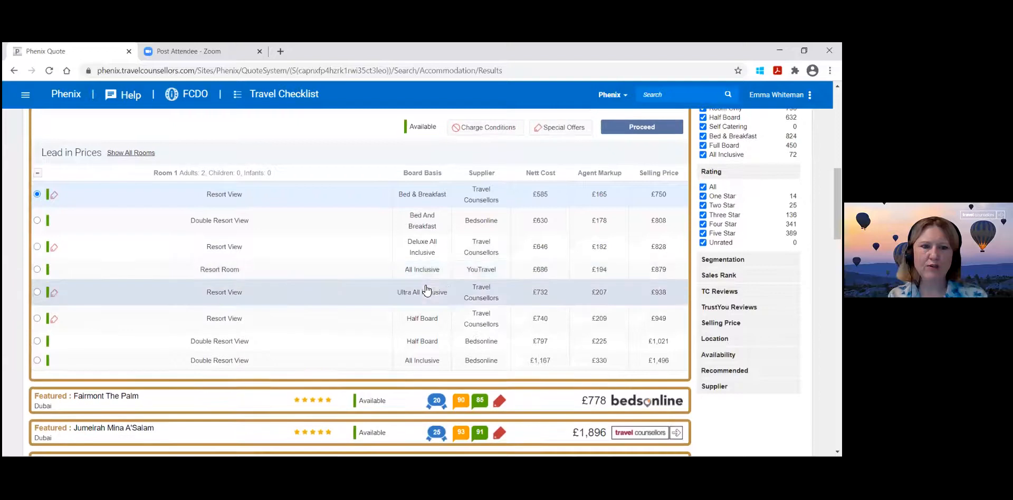
click(141, 153)
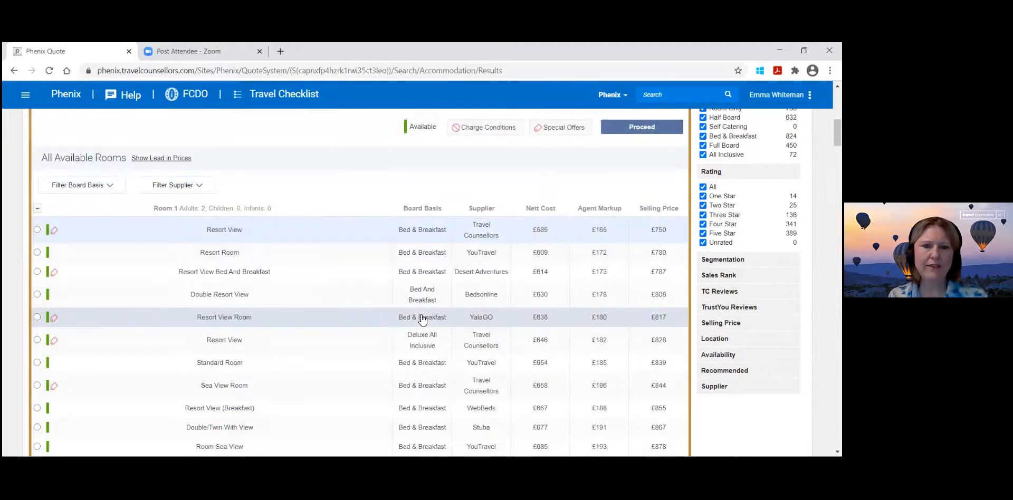
scroll(422, 319, down, 1)
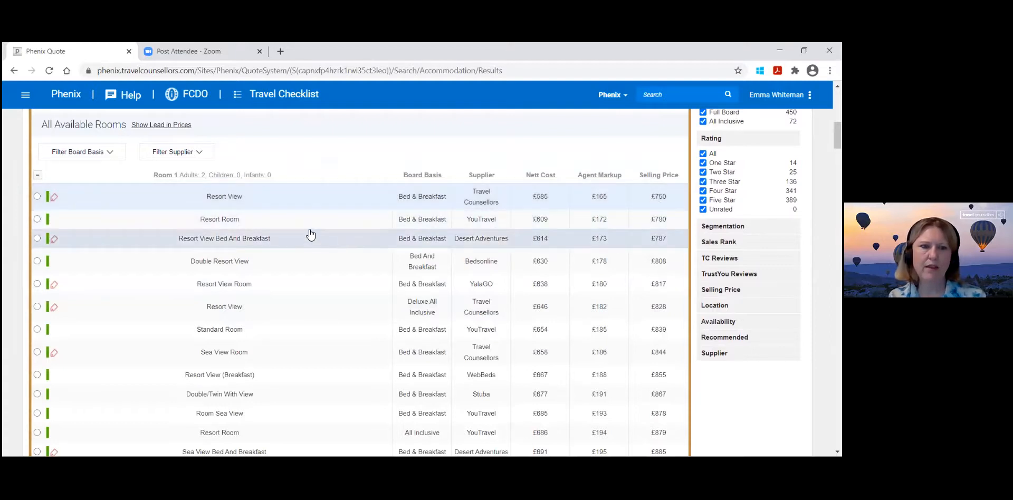
scroll(262, 221, up, 1)
mouse_move(551, 168)
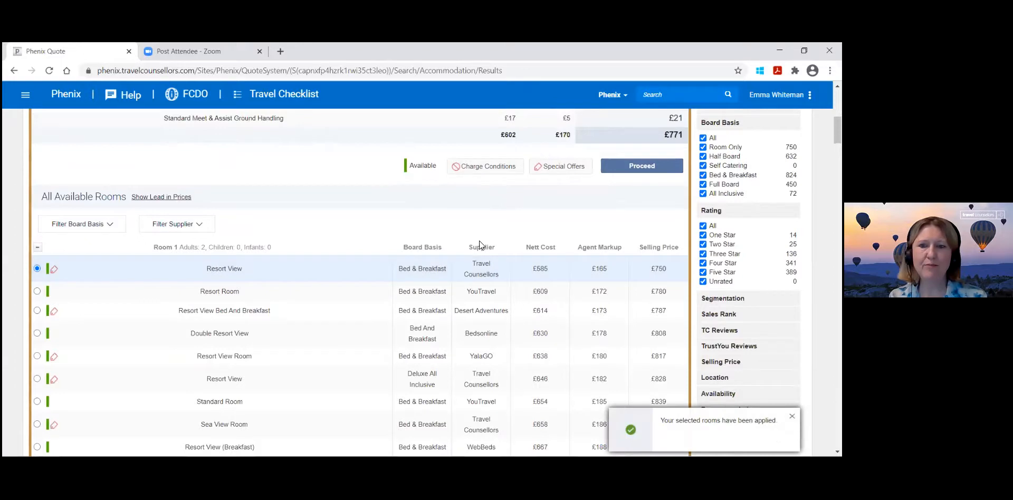
click(644, 168)
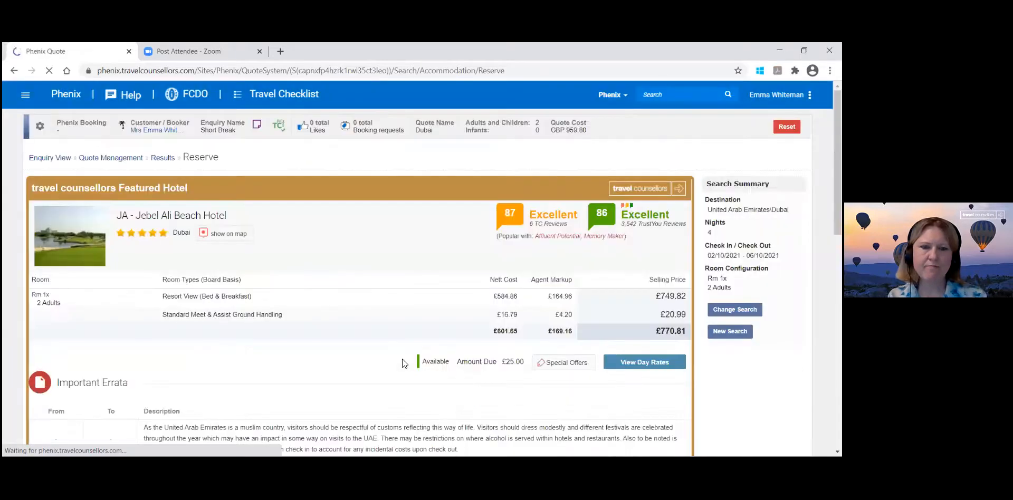
Check the hotel's important errata, cancellation charges and ground handling, and add the JA - Jebel Ali Beach Hotel stay to the quote.
scroll(402, 359, down, 2)
scroll(402, 359, down, 1)
scroll(402, 359, up, 1)
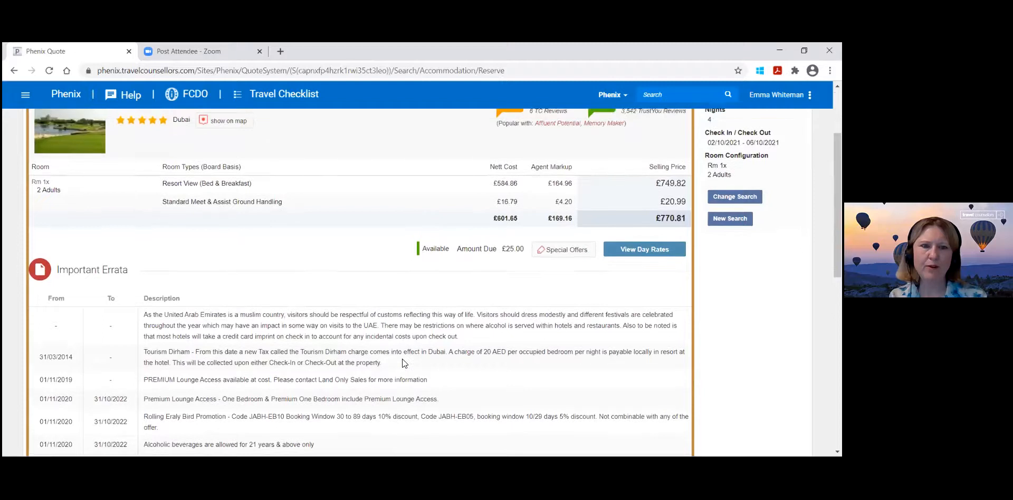
scroll(402, 359, down, 1)
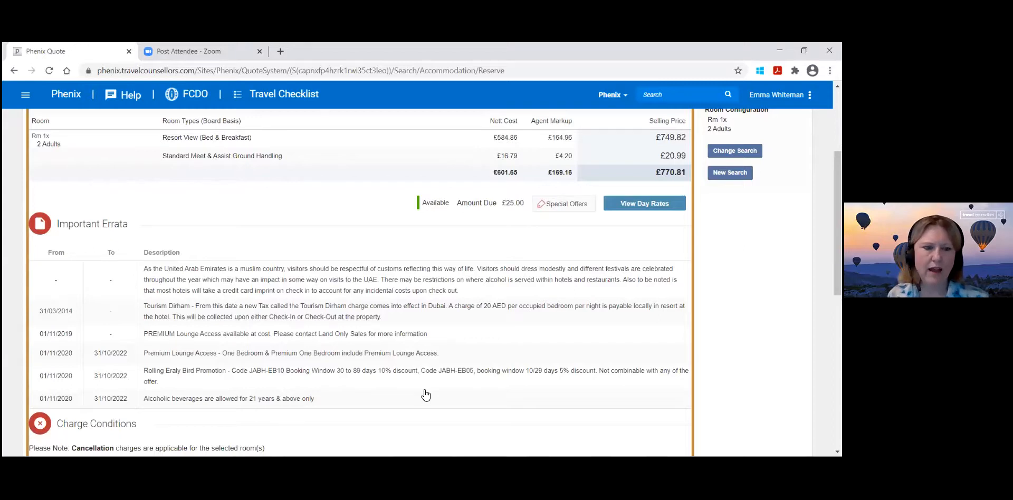
scroll(426, 394, down, 3)
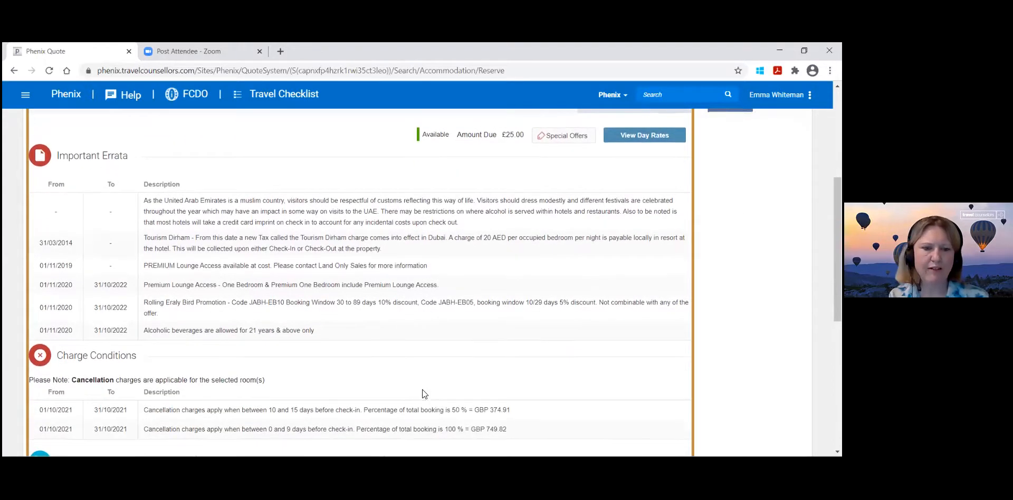
scroll(422, 389, down, 1)
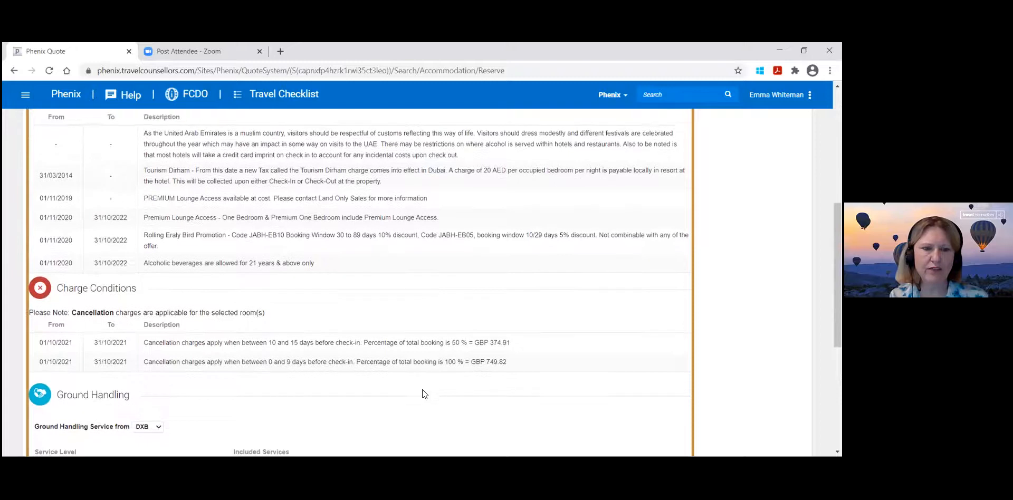
scroll(422, 389, up, 6)
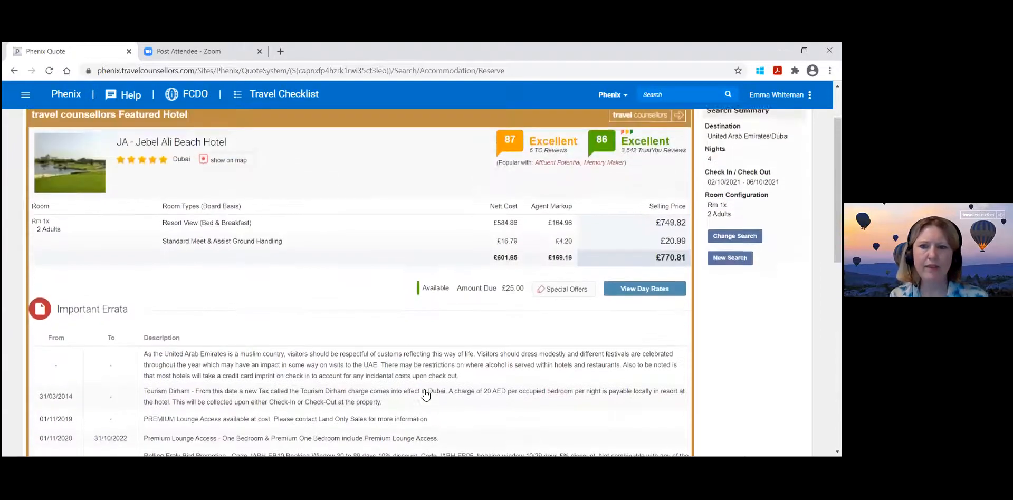
scroll(616, 369, up, 2)
scroll(614, 364, down, 14)
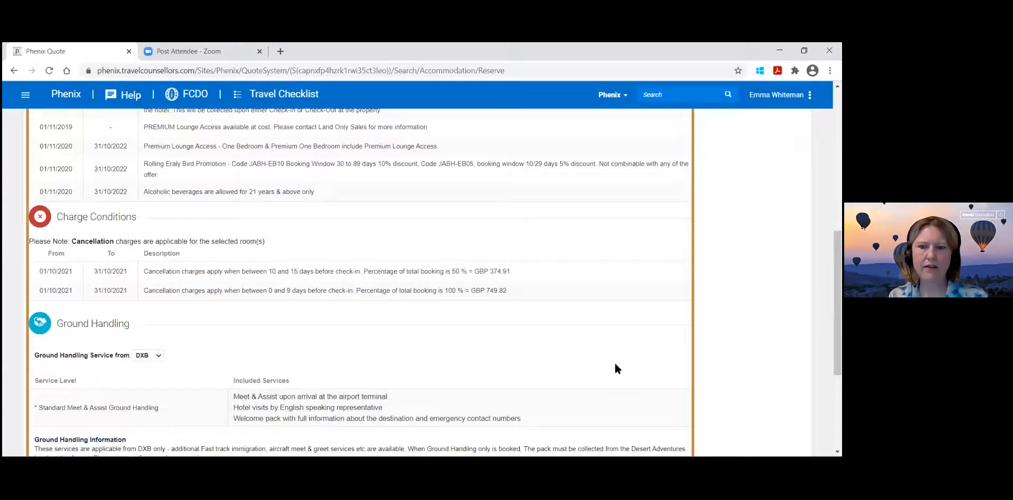
click(666, 436)
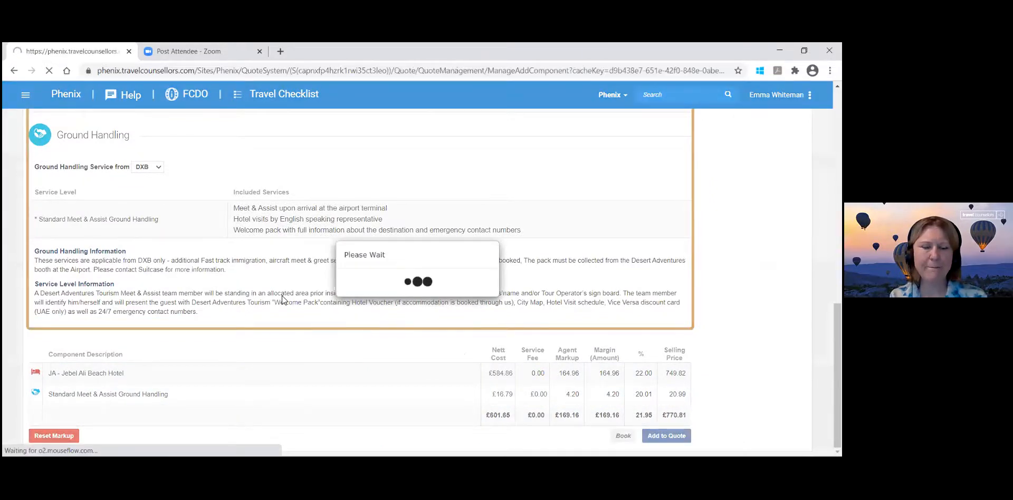
Review the Dubai quote's components, including the Emirates flight details and price breakdown.
click(298, 402)
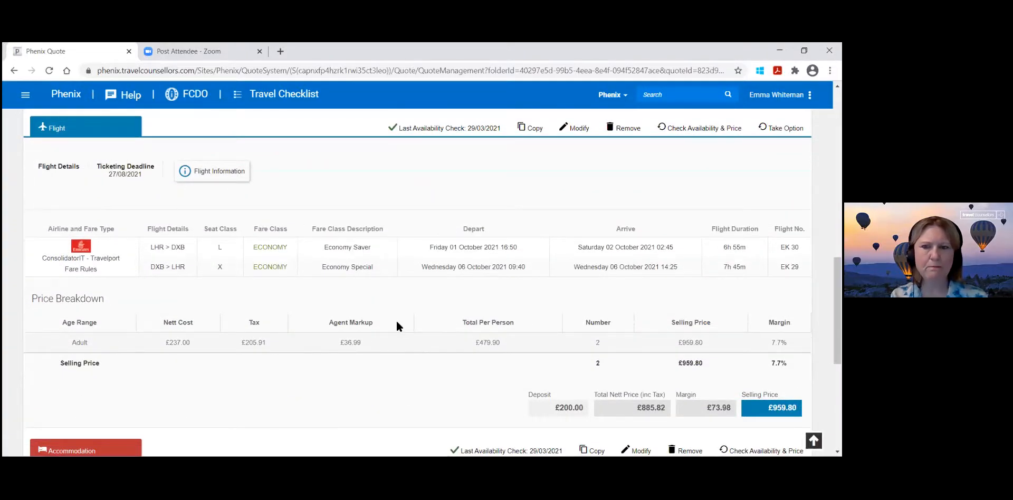
scroll(396, 326, down, 4)
scroll(399, 329, down, 2)
scroll(398, 328, up, 6)
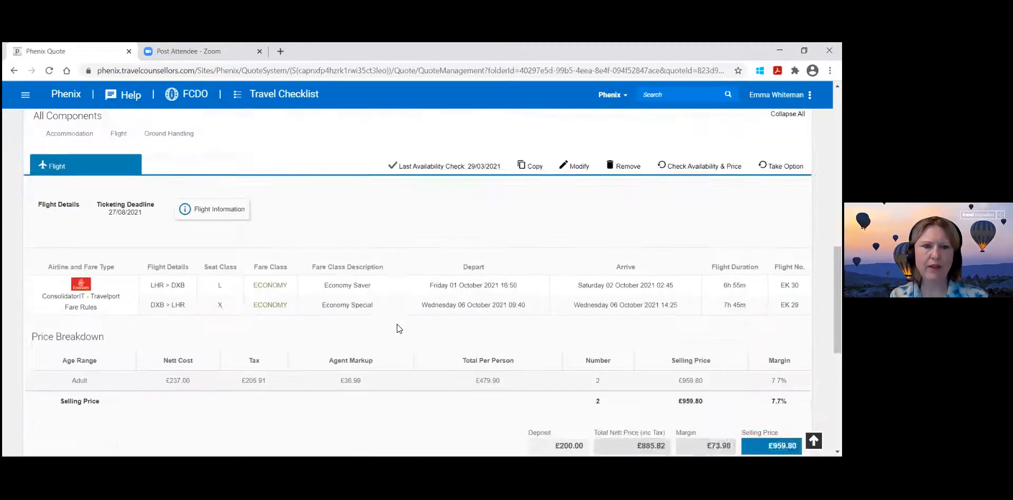
Search for a return transfer for two adults between Dubai International Airport and JA Beach Hotel, based on the quote's LHR-DXB flight.
scroll(396, 324, up, 10)
click(217, 239)
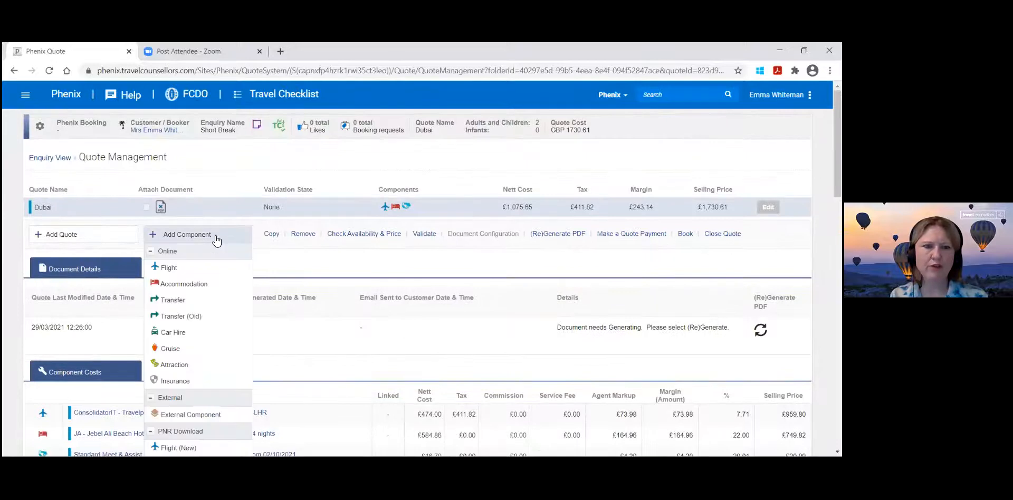
click(198, 298)
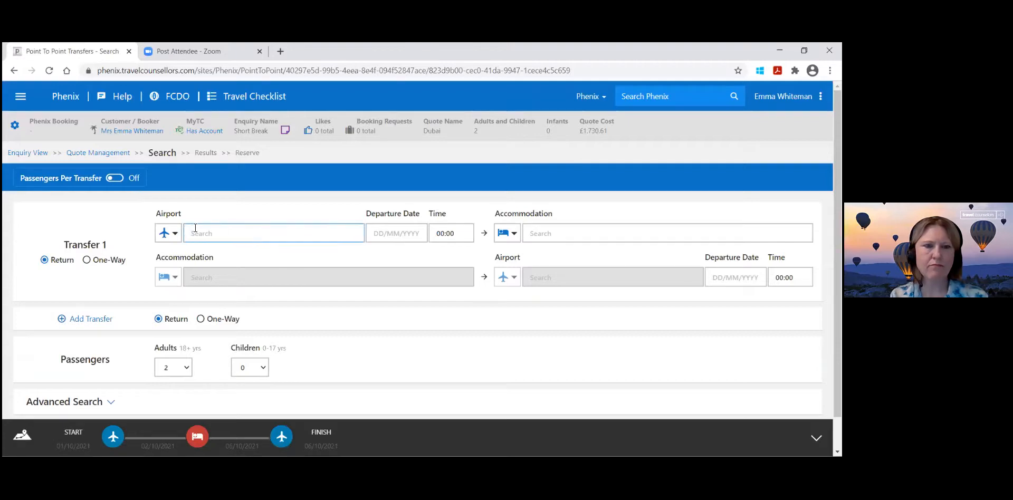
click(169, 233)
click(217, 238)
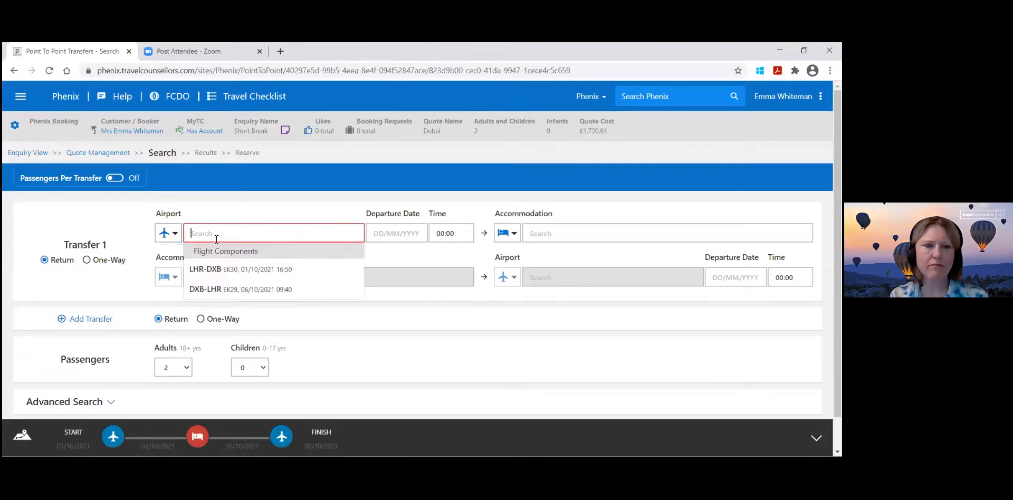
click(226, 269)
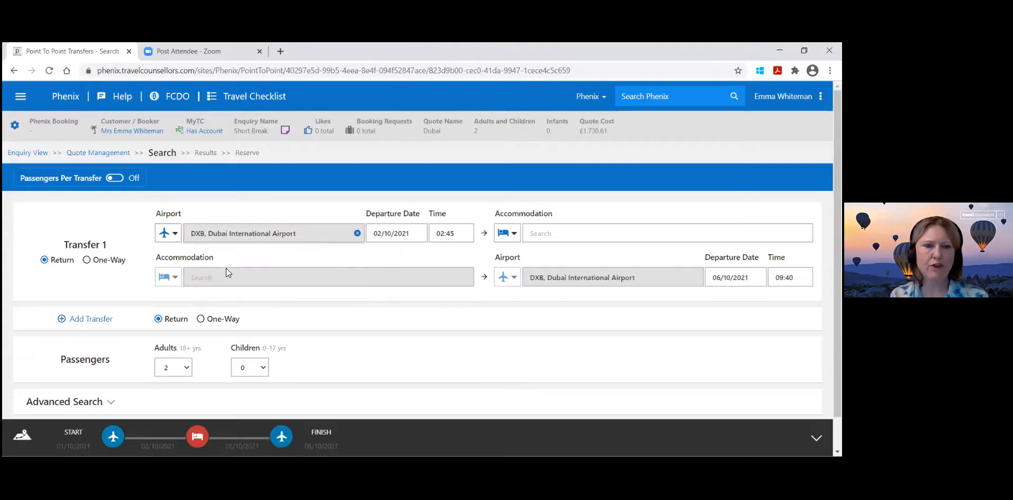
click(572, 234)
click(563, 270)
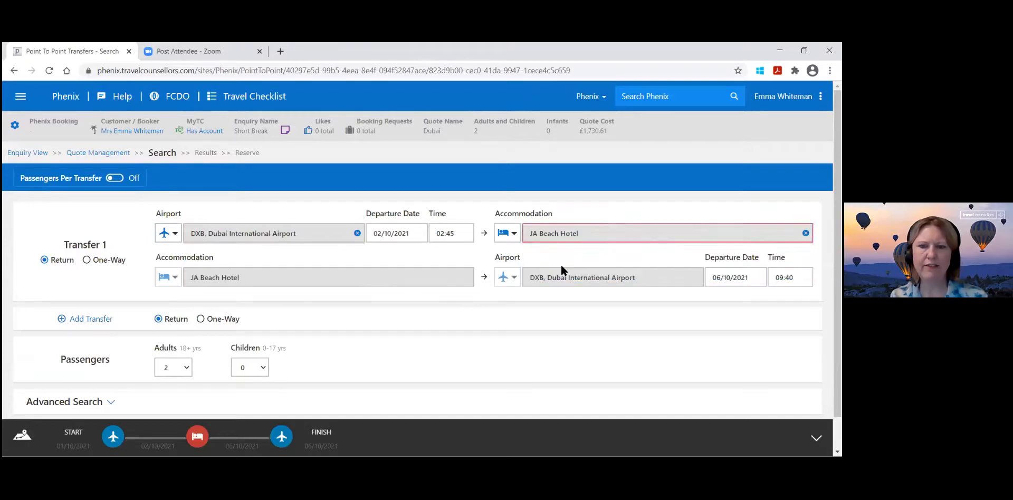
scroll(406, 362, down, 1)
click(401, 395)
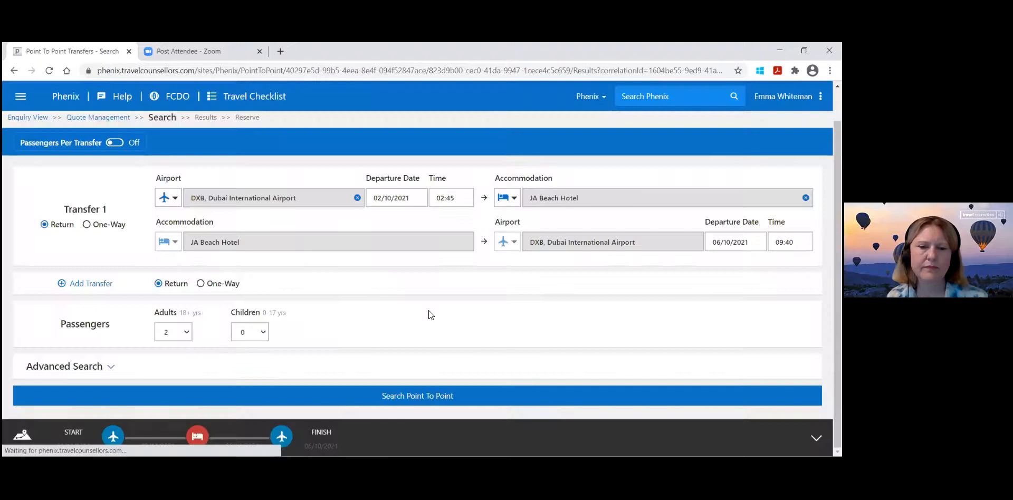
Read the full description of the Holiday Taxis Private Standard Transfer Meet and Greet and add that return transfer to the Dubai quote.
scroll(430, 315, down, 5)
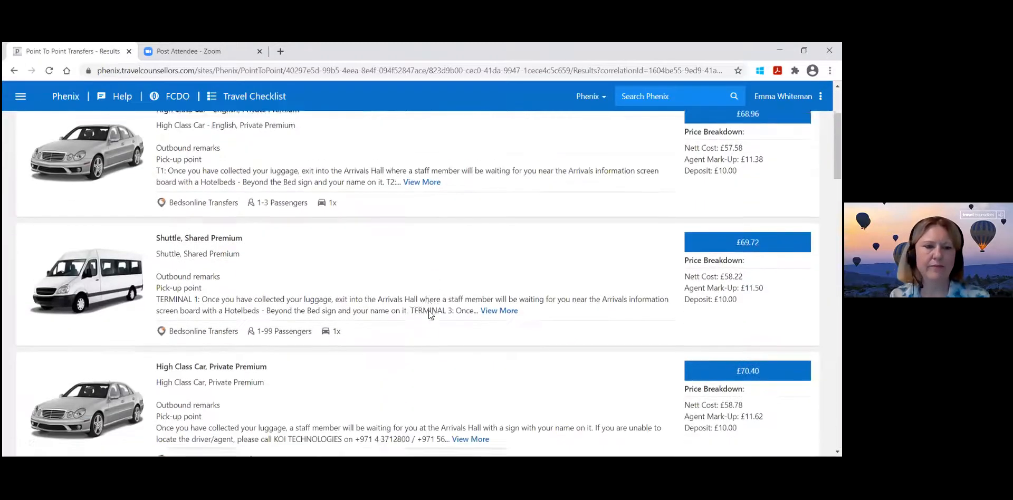
scroll(428, 315, down, 4)
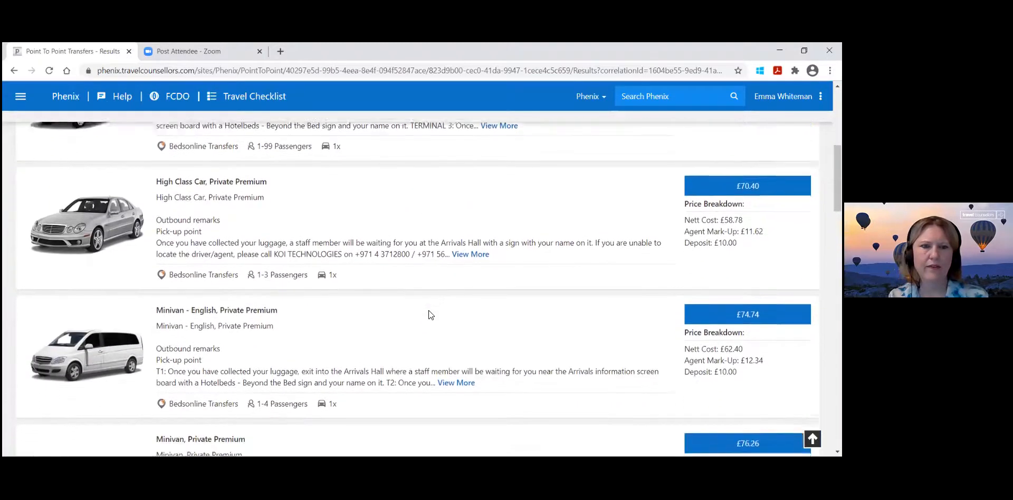
scroll(429, 311, down, 8)
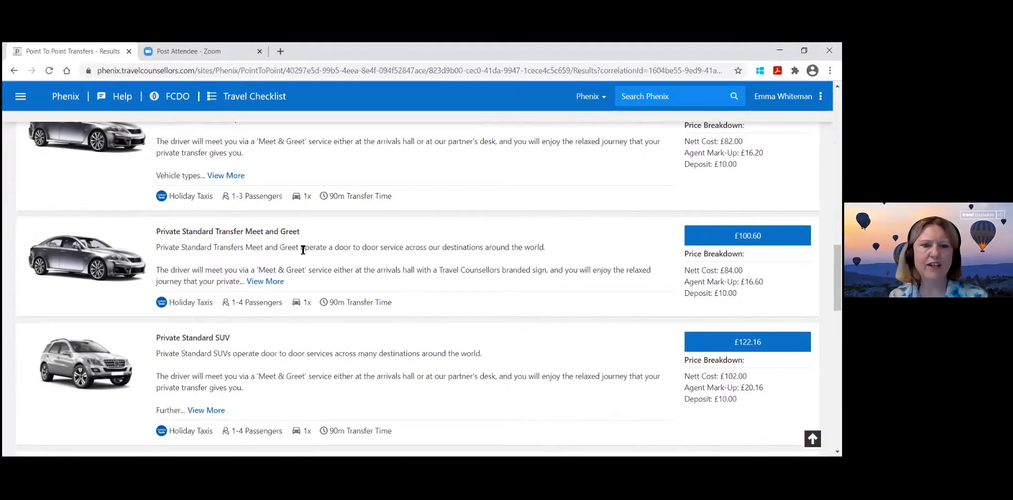
click(278, 283)
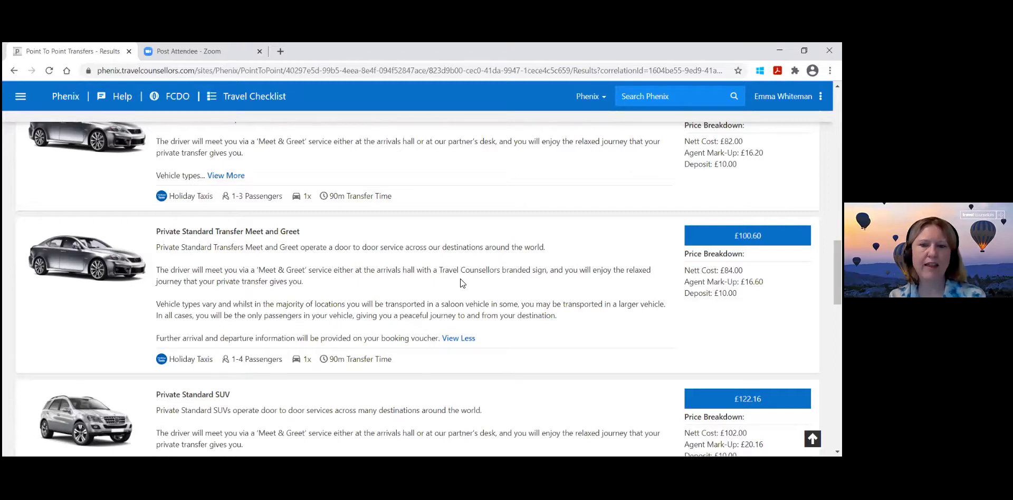
scroll(573, 319, down, 1)
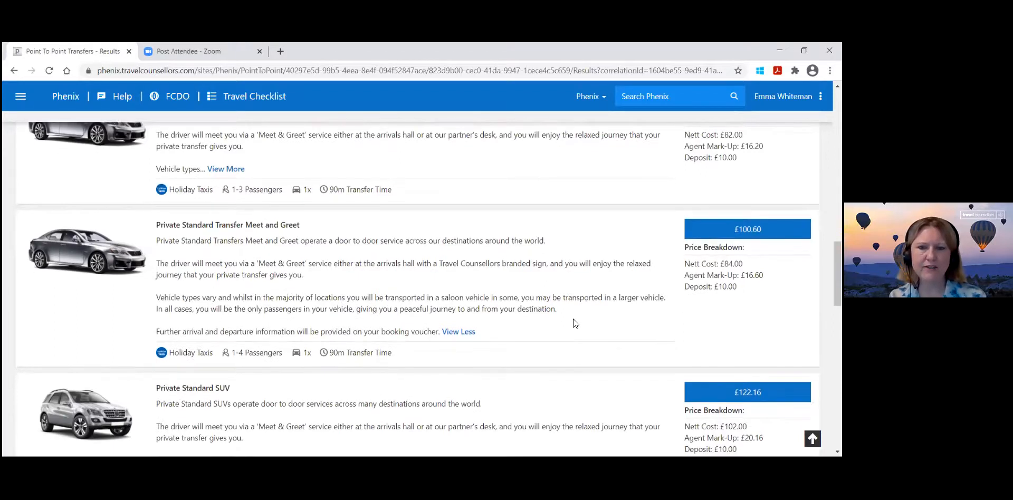
scroll(573, 318, up, 1)
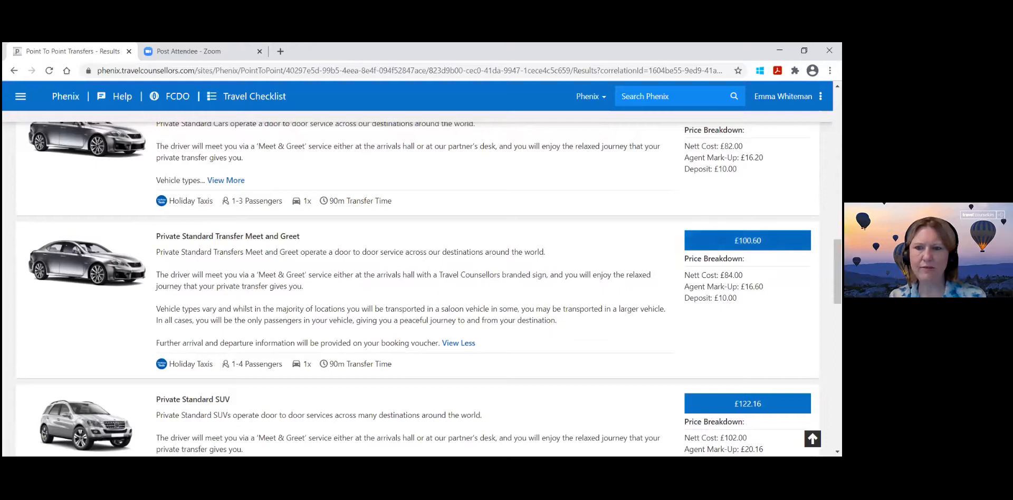
click(744, 240)
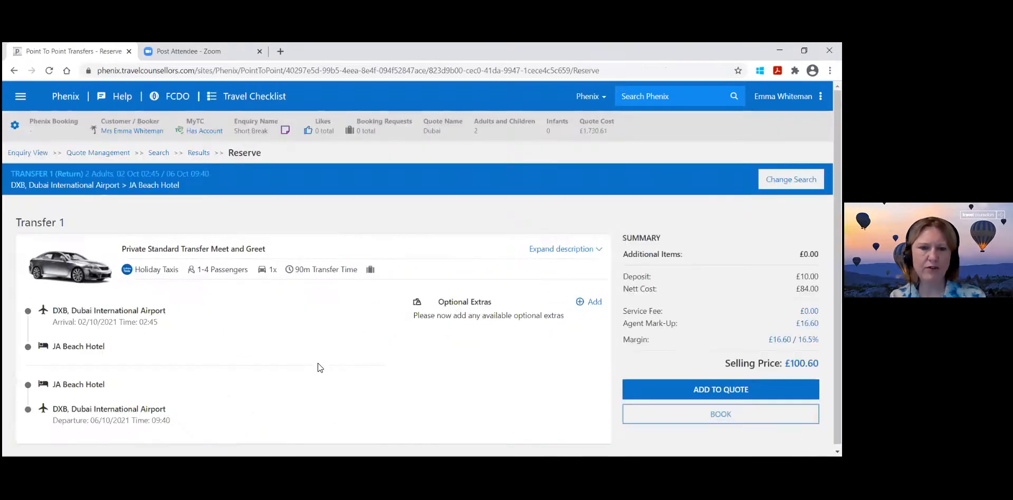
click(646, 390)
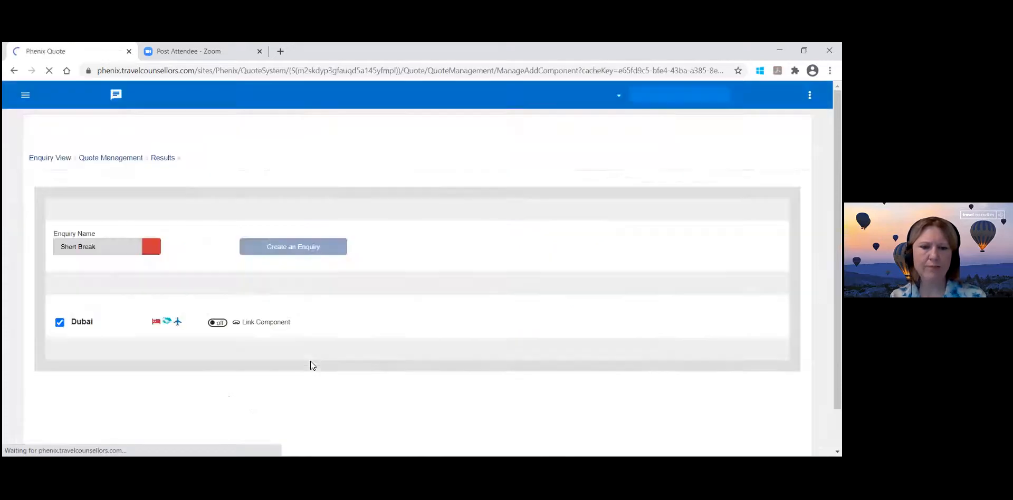
click(295, 402)
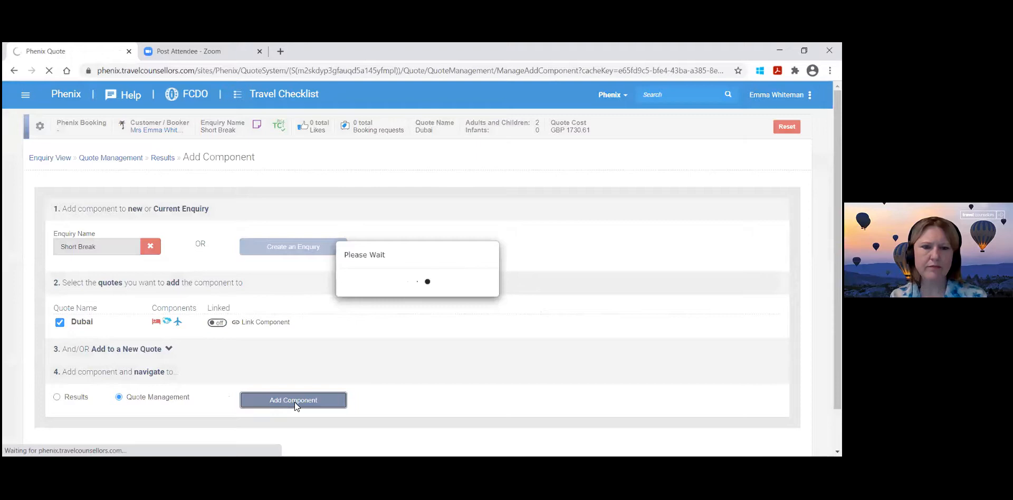
Check the quote's components and validate it as a TC Inclusive Package with a pre-discount total margin of 16%.
scroll(392, 366, down, 10)
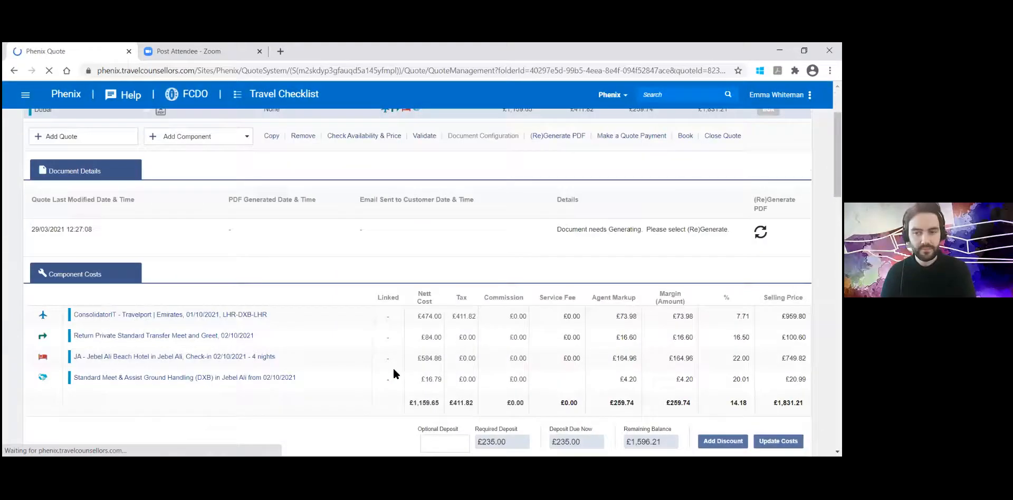
scroll(394, 372, down, 10)
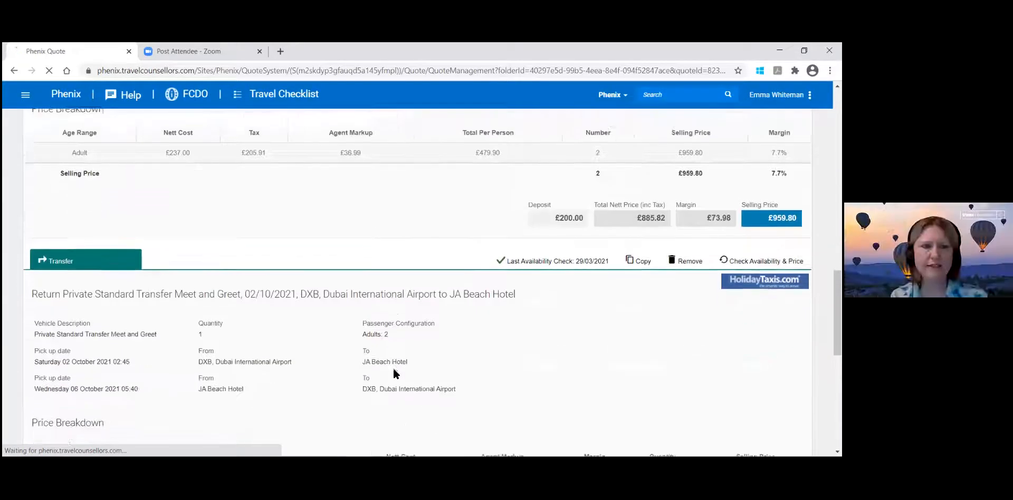
scroll(394, 373, down, 10)
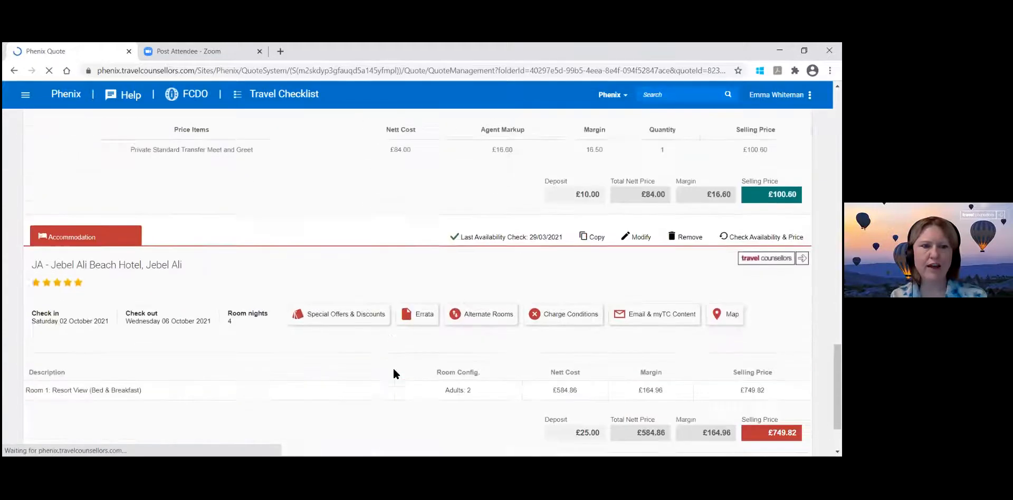
scroll(393, 373, up, 15)
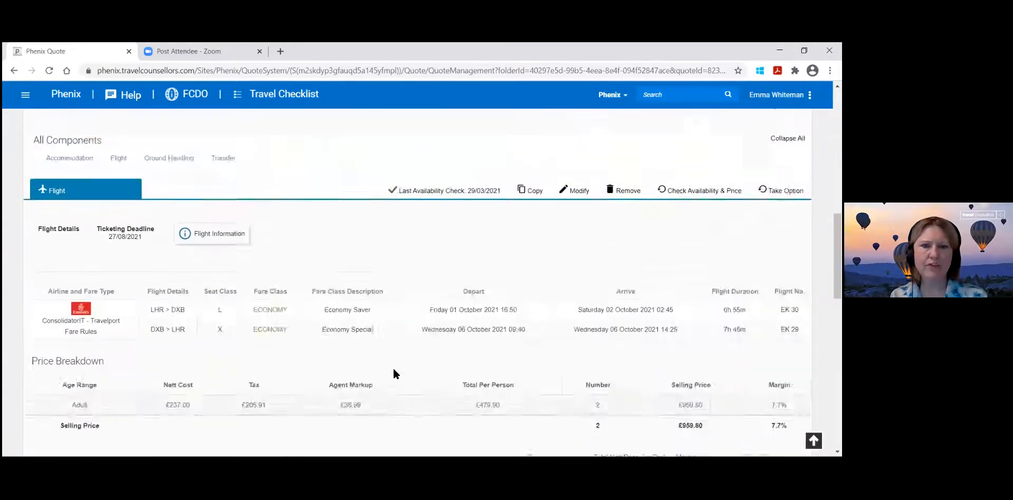
scroll(394, 370, up, 6)
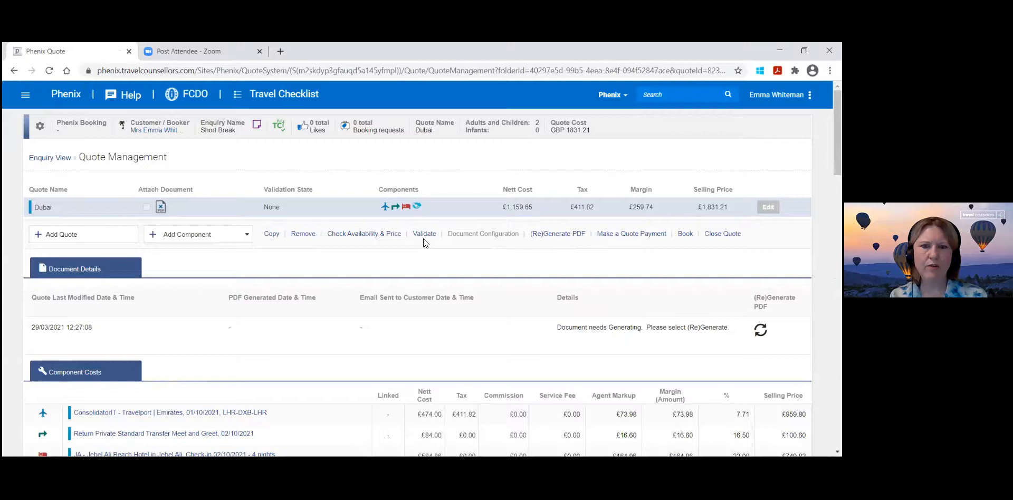
click(425, 234)
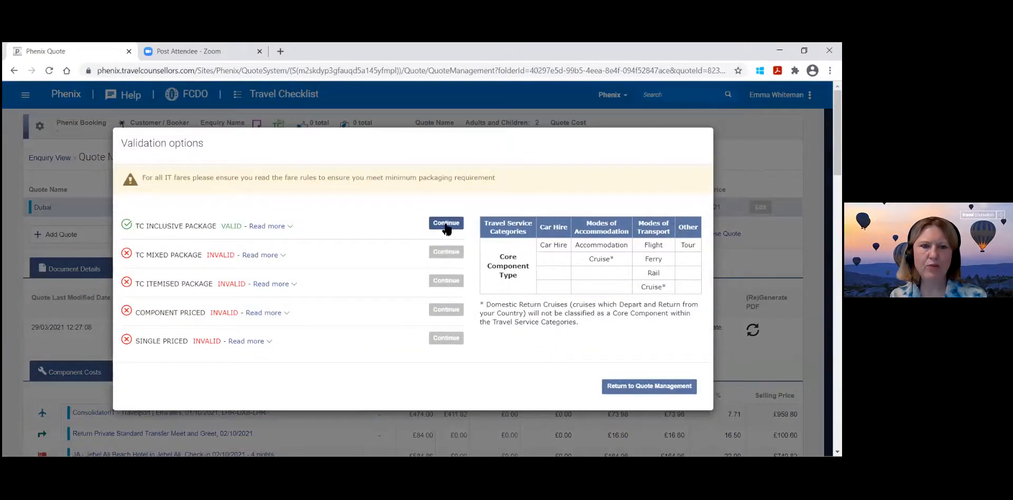
click(445, 224)
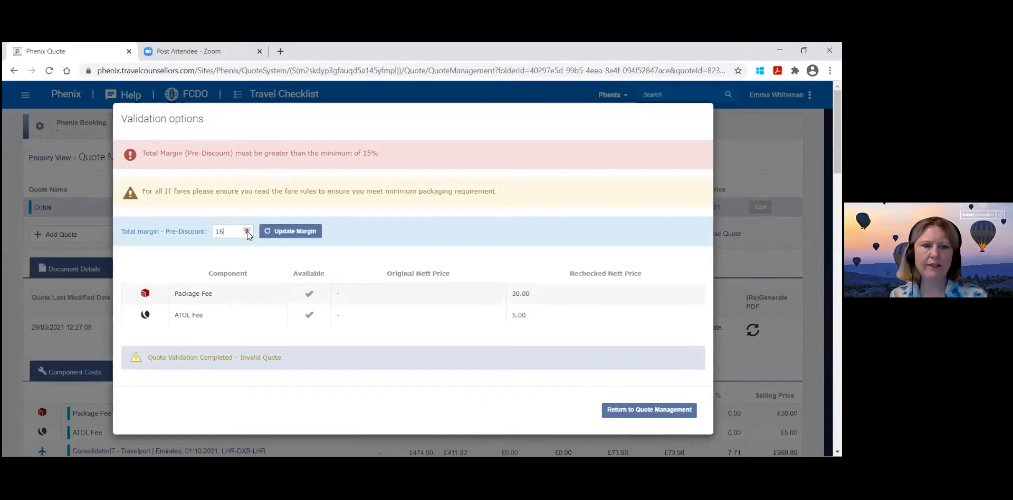
click(291, 231)
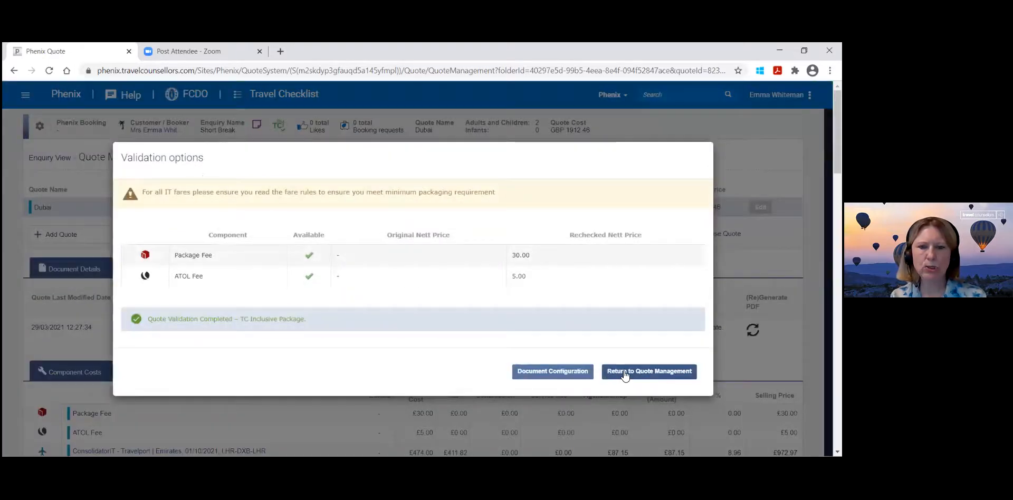
click(624, 372)
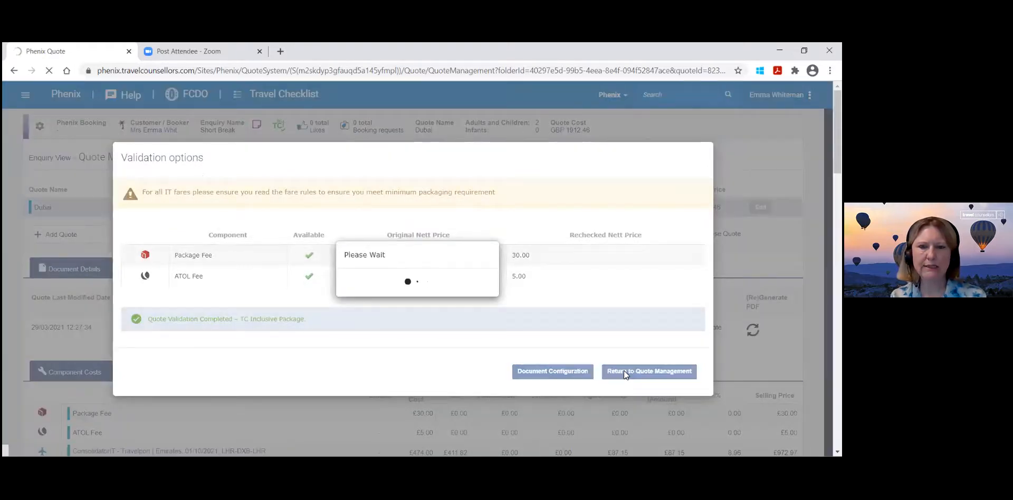
Set the quote's overall margin to 20% in the component costs.
scroll(624, 370, down, 4)
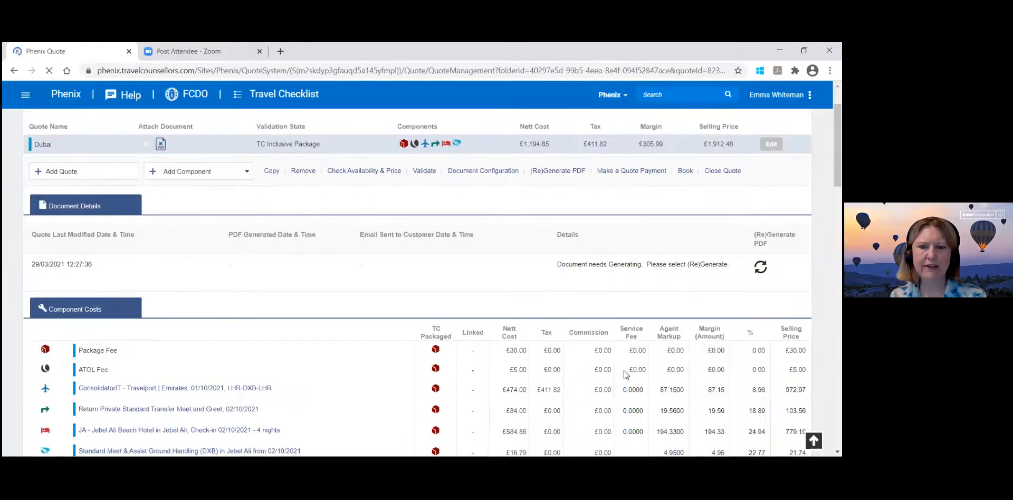
scroll(623, 371, down, 1)
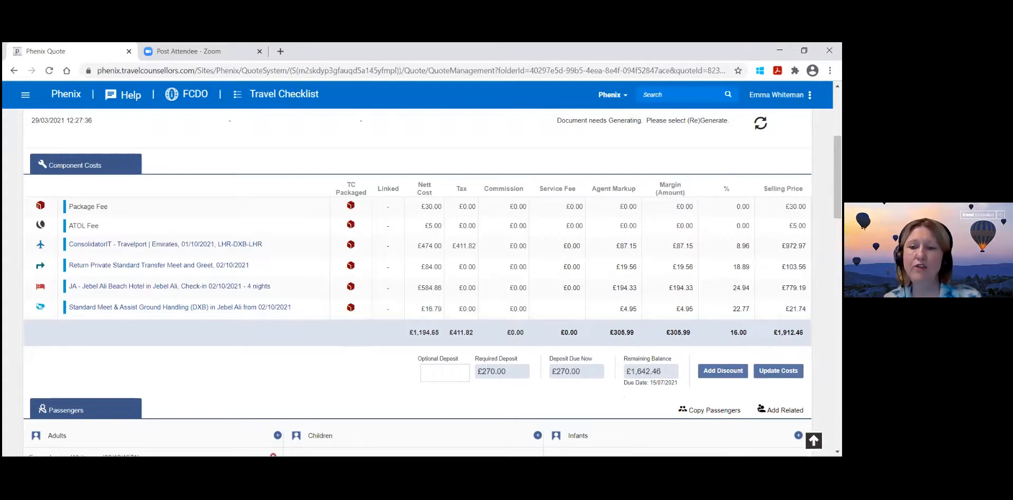
click(737, 333)
key(BackSpace)
key(BackSpace)
text(20)
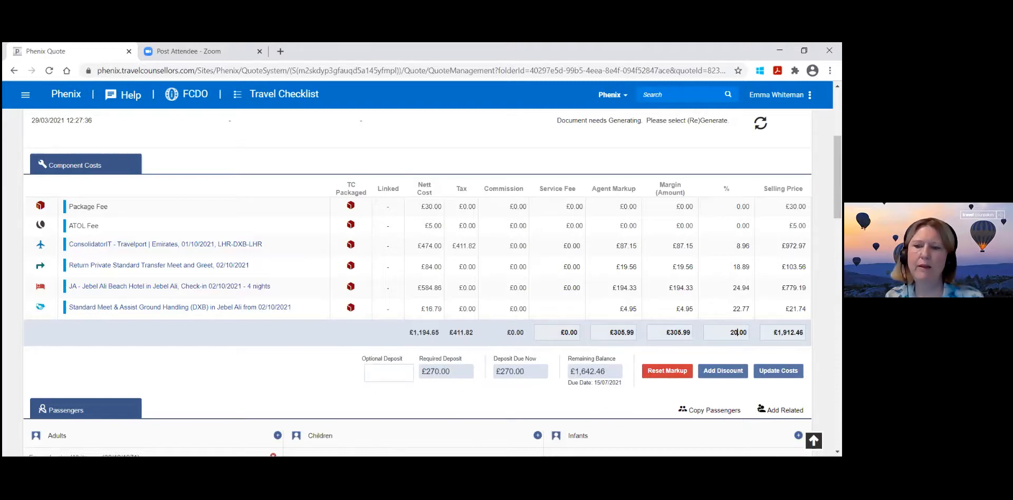
key(Return)
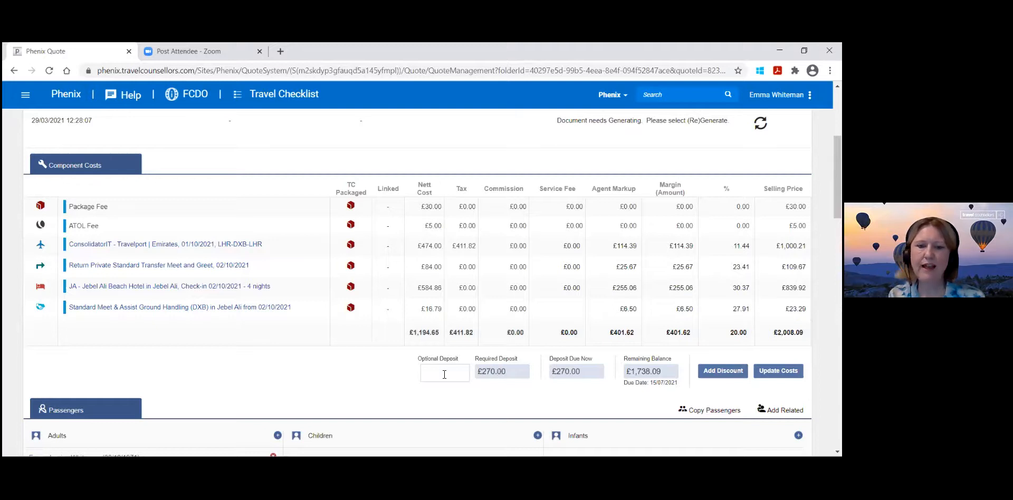
Set the optional deposit to 30.00 and update the quote's costs.
text(30.00)
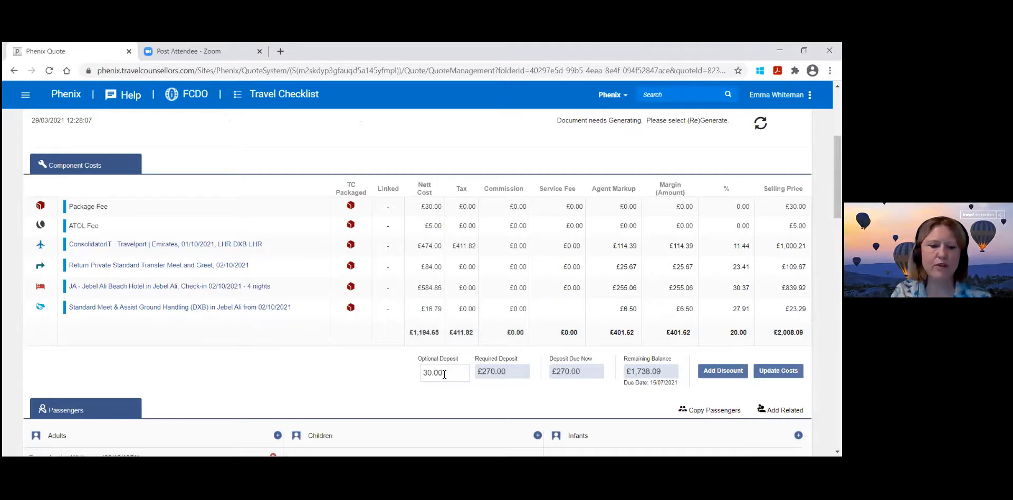
key(Tab)
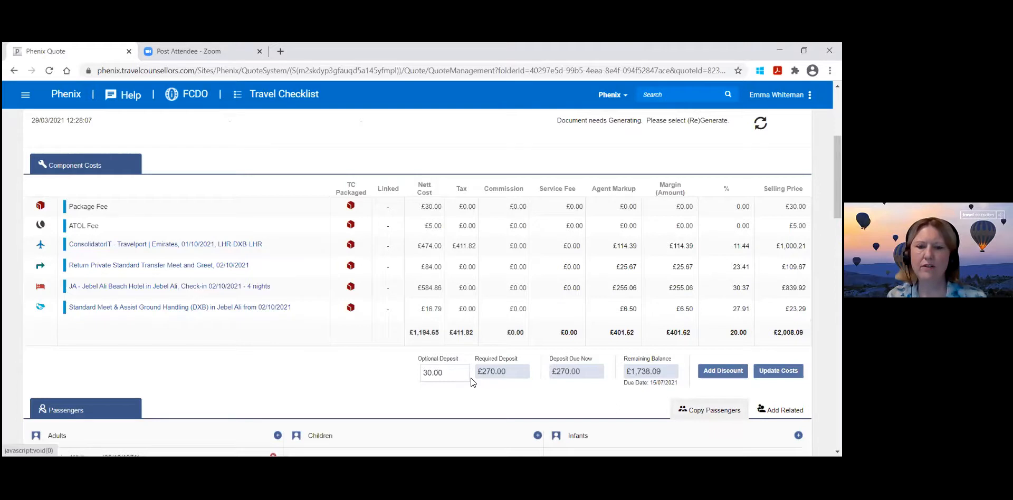
click(779, 371)
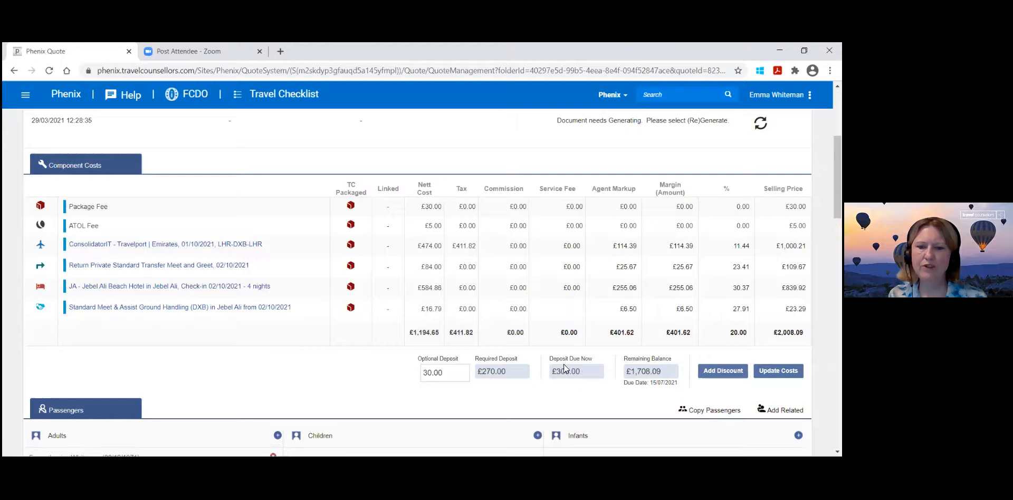
Check the quote's details and open the Email & myTC Content for the JA - Jebel Ali Beach Hotel stay.
scroll(575, 375, down, 1)
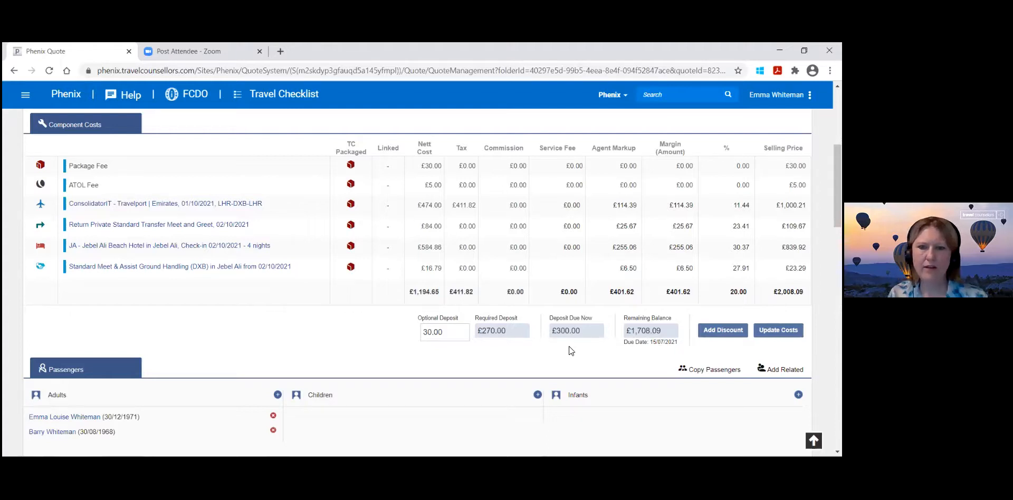
scroll(575, 350, up, 5)
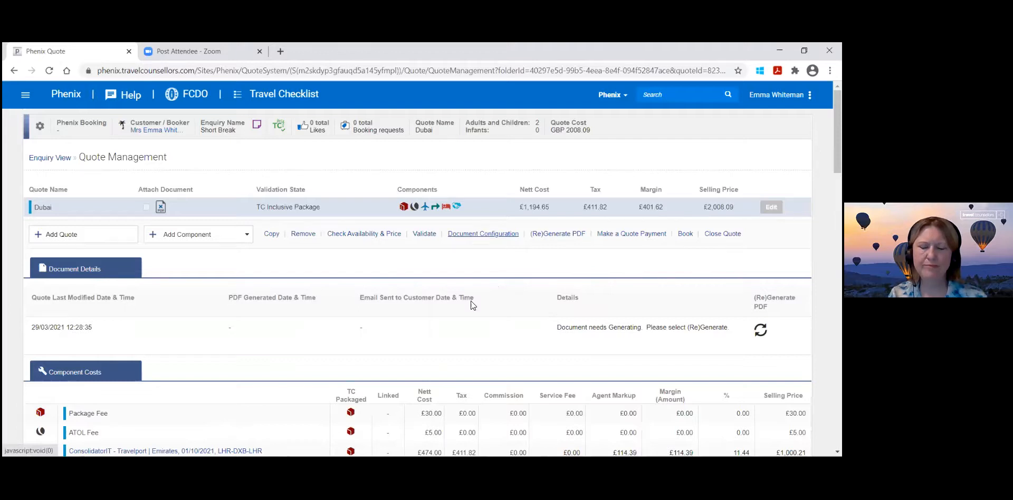
scroll(474, 387, down, 20)
scroll(473, 391, down, 5)
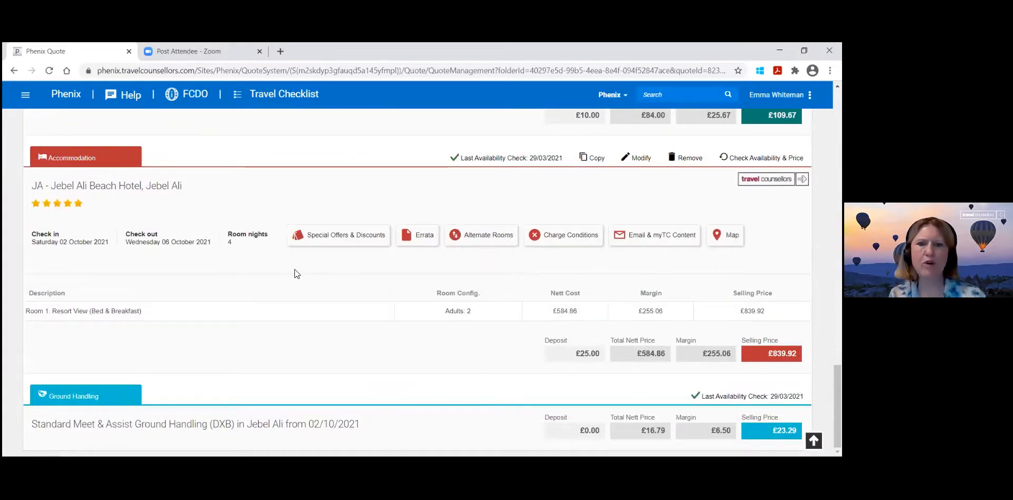
click(634, 236)
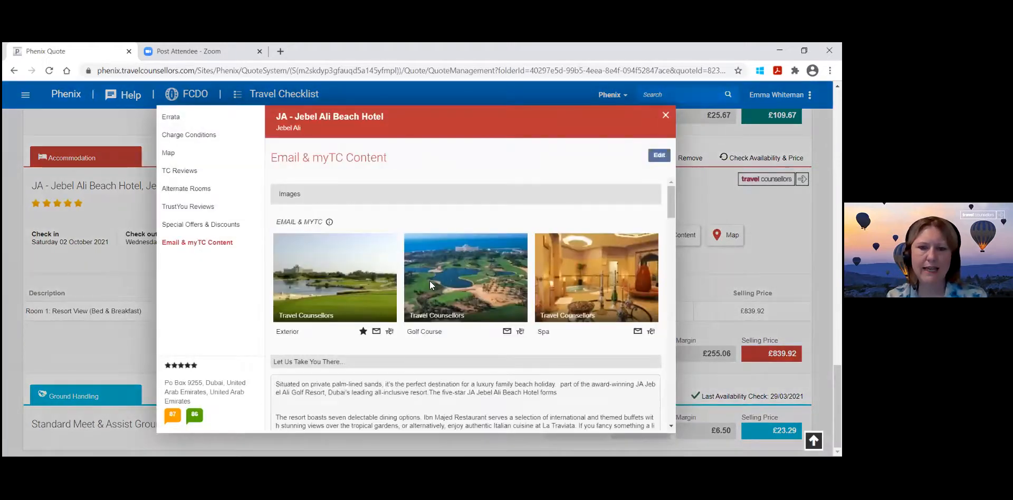
Edit the hotel's Email & myTC Content and replace the Spa image with the Lobby image.
scroll(431, 316, down, 5)
scroll(432, 317, up, 5)
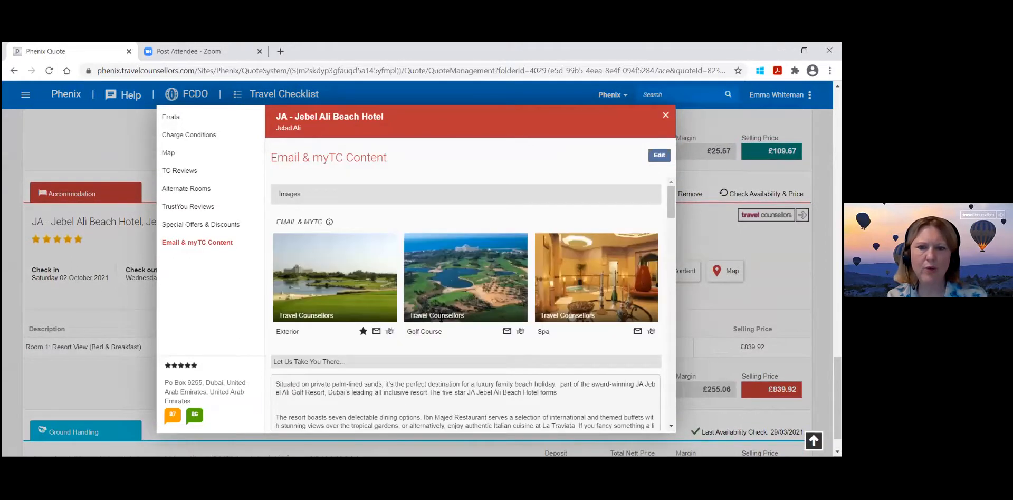
click(667, 427)
scroll(576, 357, up, 1)
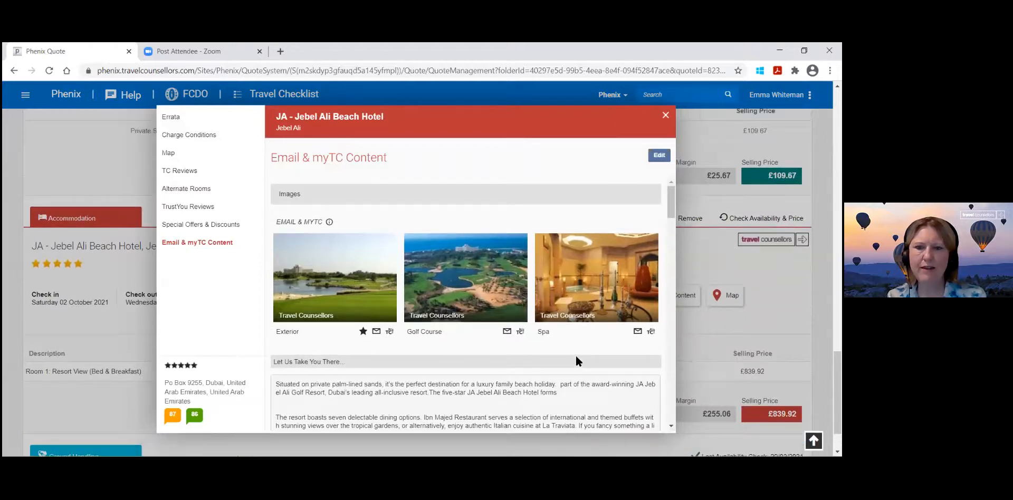
click(657, 156)
click(648, 247)
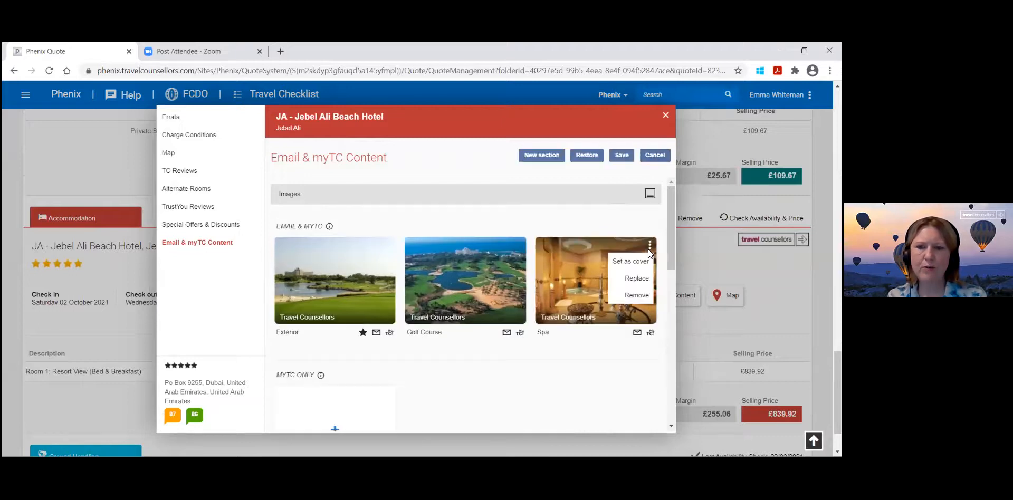
click(645, 279)
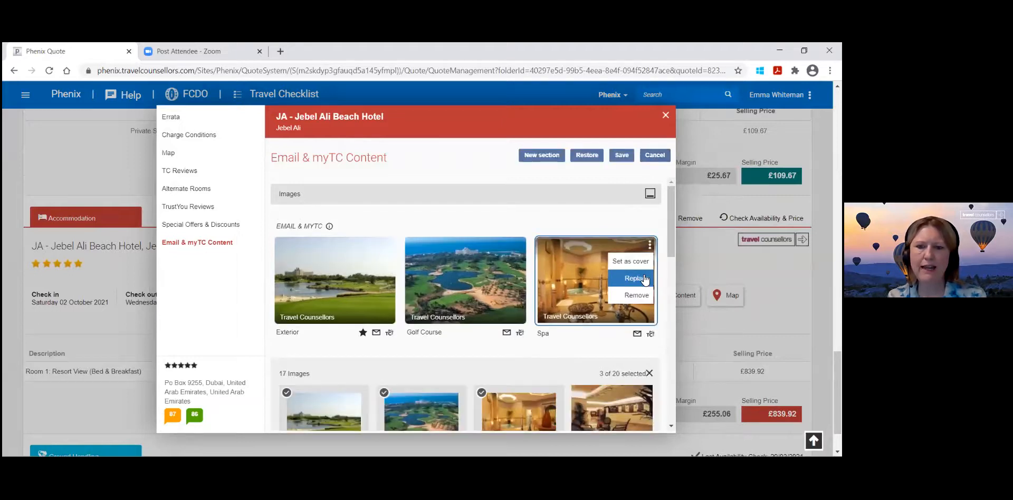
scroll(574, 339, down, 6)
scroll(575, 338, up, 6)
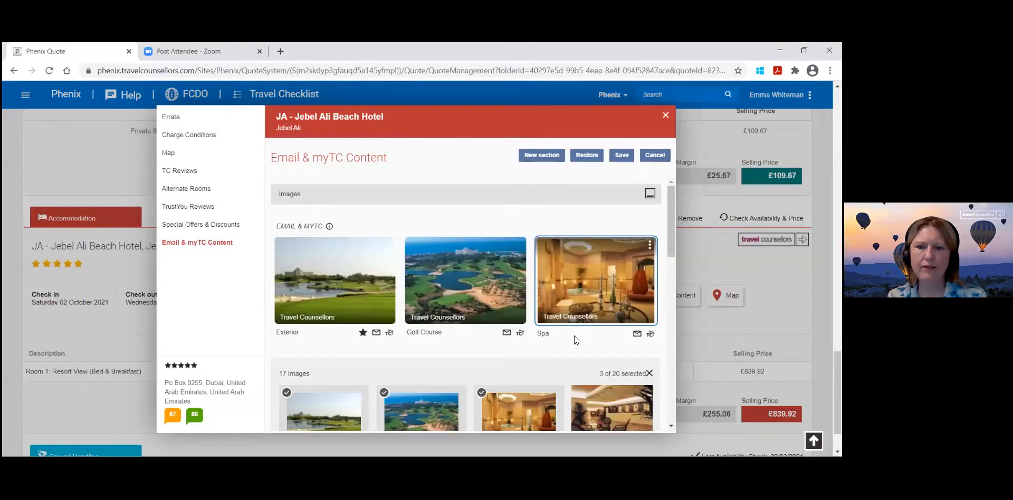
click(597, 400)
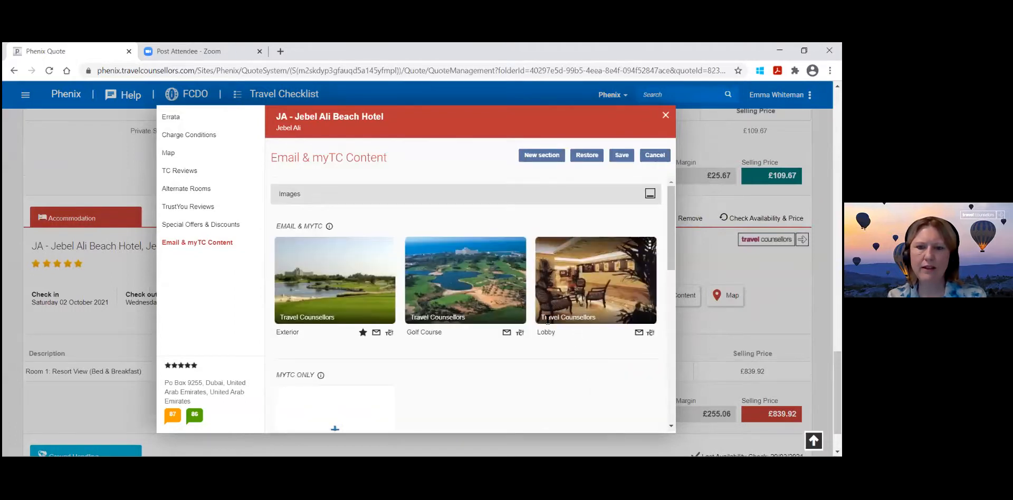
Check the hotel's description sections, save the edited Email & myTC Content and close it.
scroll(482, 341, down, 10)
scroll(482, 341, up, 10)
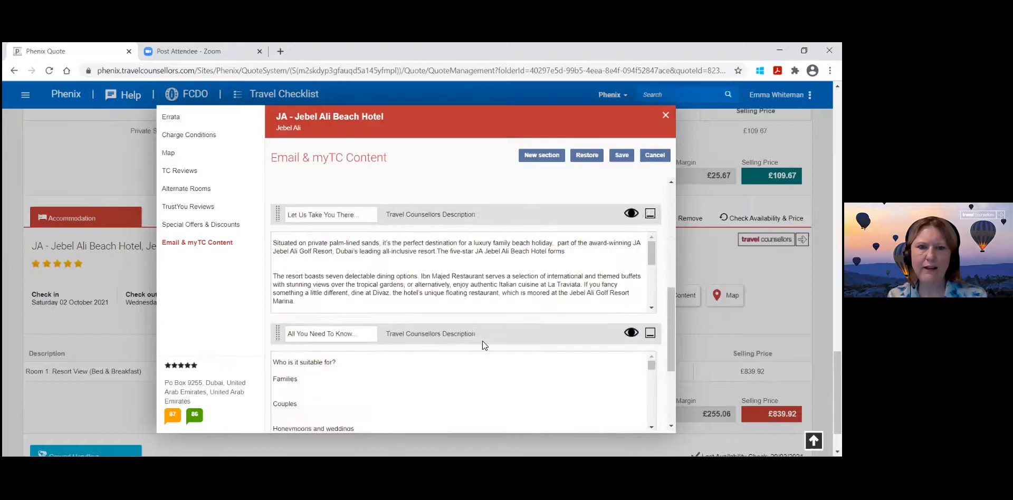
scroll(482, 341, down, 6)
scroll(483, 341, up, 1)
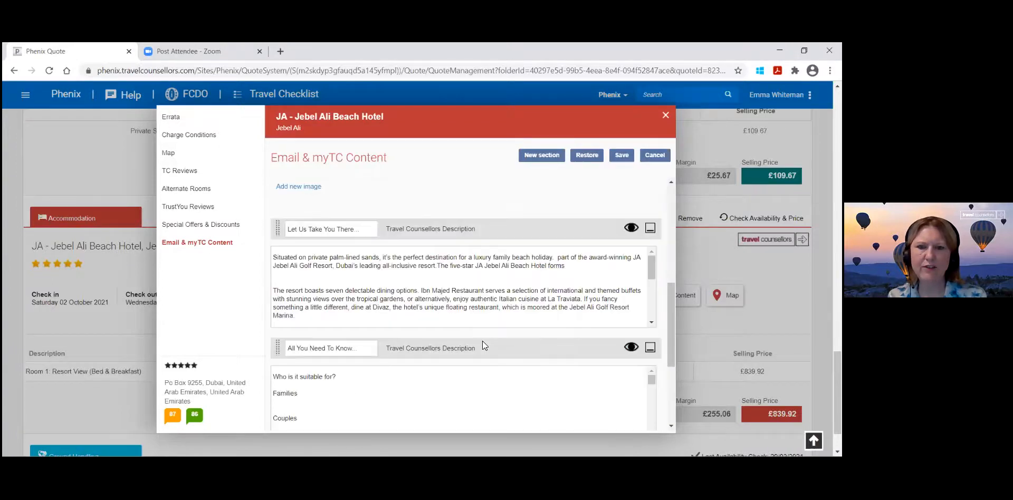
scroll(485, 347, down, 4)
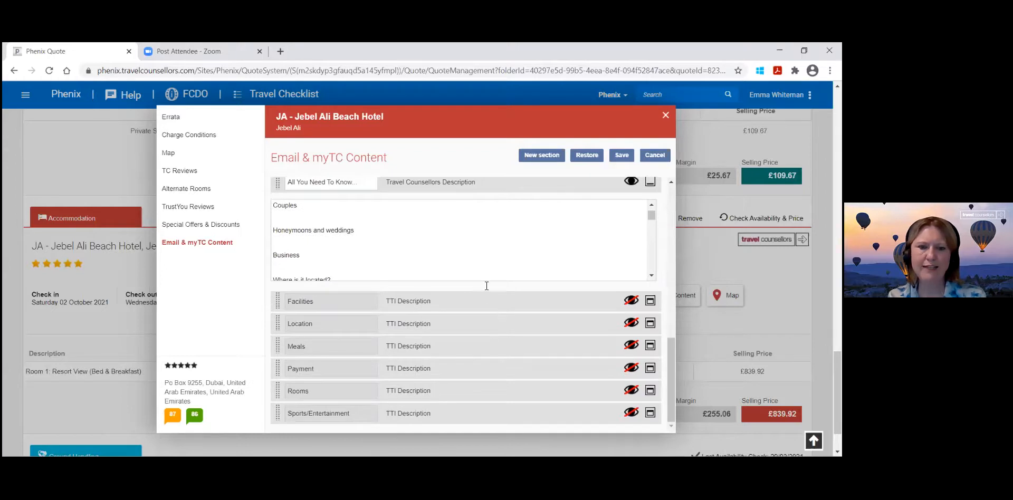
scroll(542, 233, up, 10)
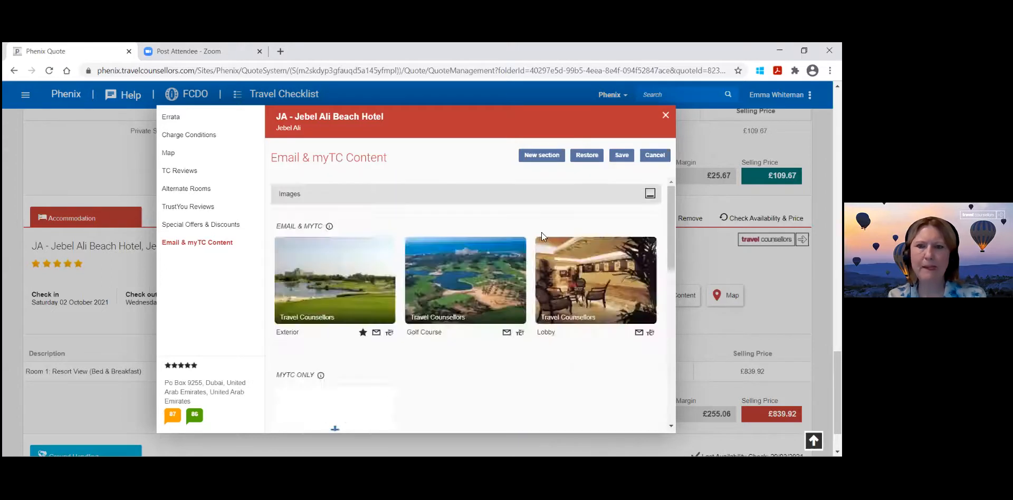
click(621, 155)
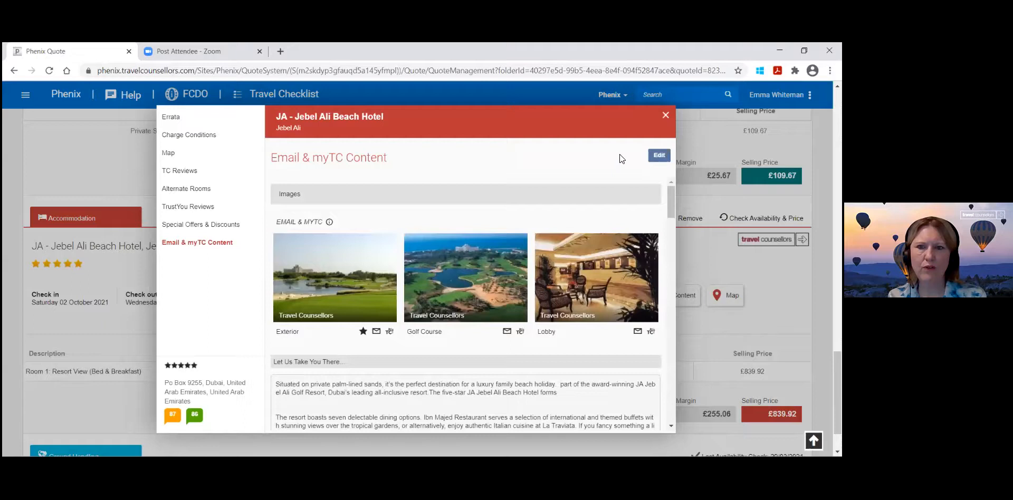
click(665, 116)
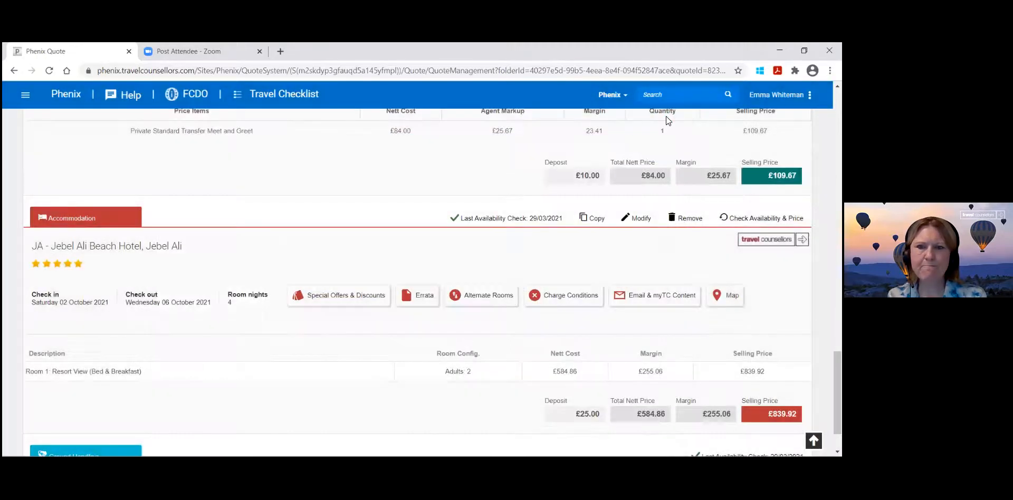
Return to the quote's document details, generate the customer PDF and open it.
scroll(477, 250, up, 15)
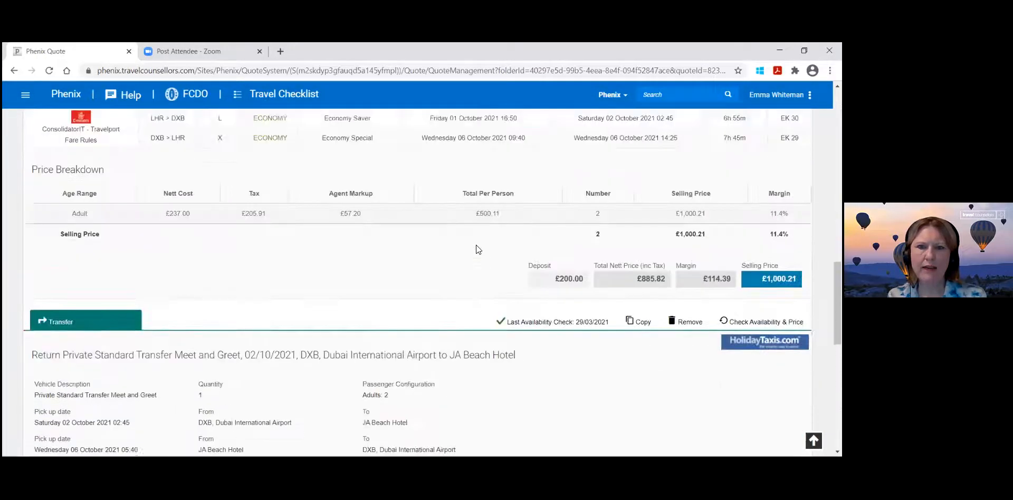
scroll(477, 246, up, 15)
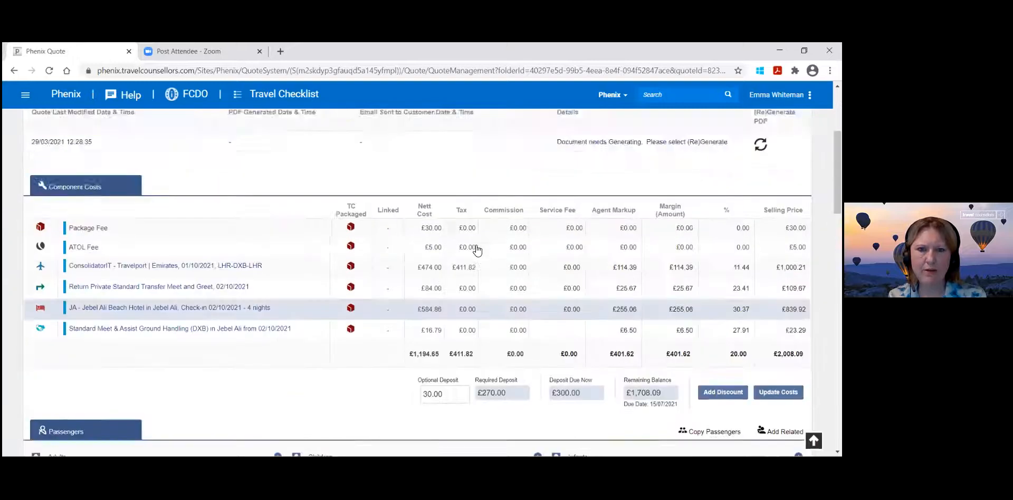
click(544, 236)
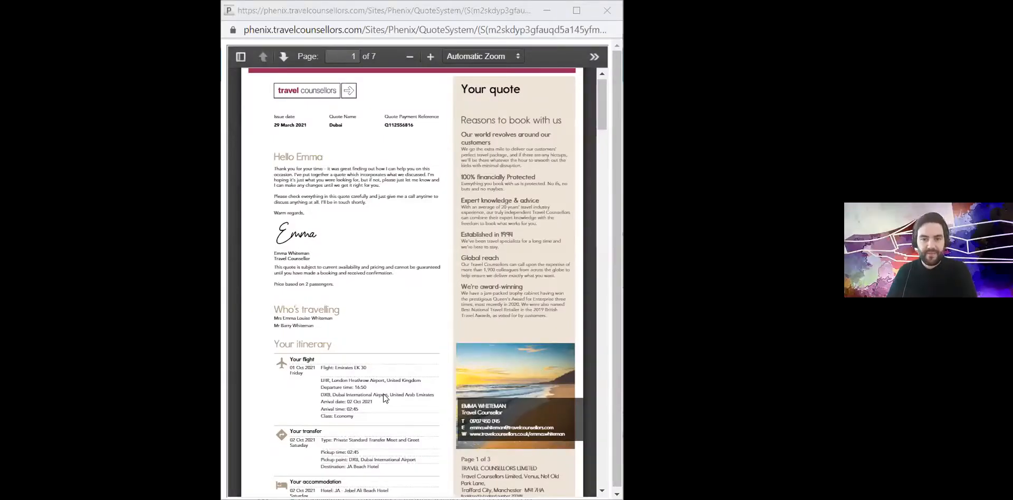
Examine the quote PDF's greeting, passengers, flight, transfer and hotel itinerary, total cost, ATOL protection and payment information.
scroll(379, 401, down, 2)
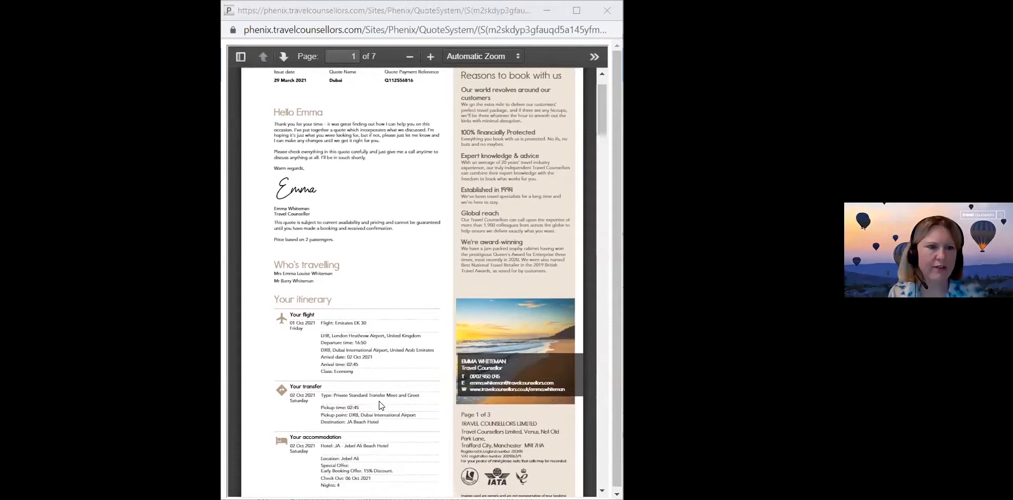
scroll(378, 405, down, 1)
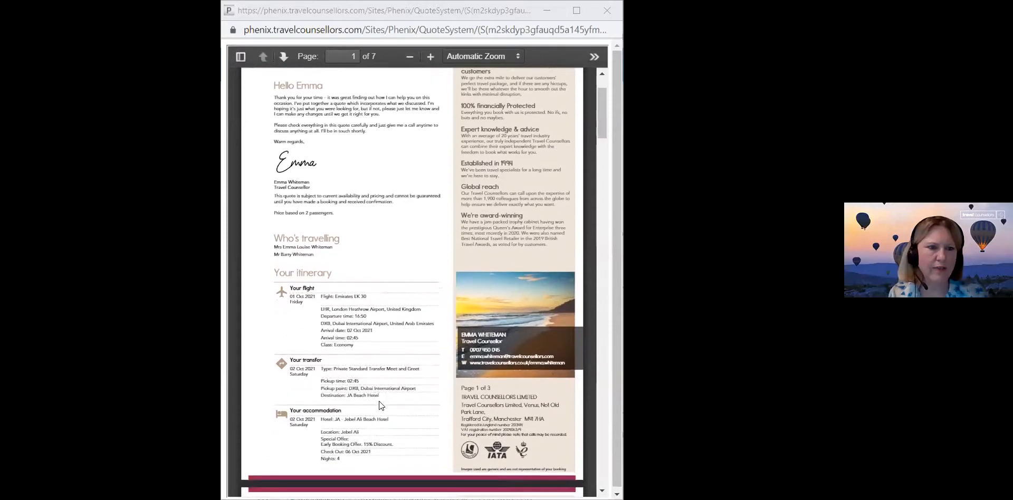
scroll(379, 405, down, 1)
scroll(378, 405, down, 1)
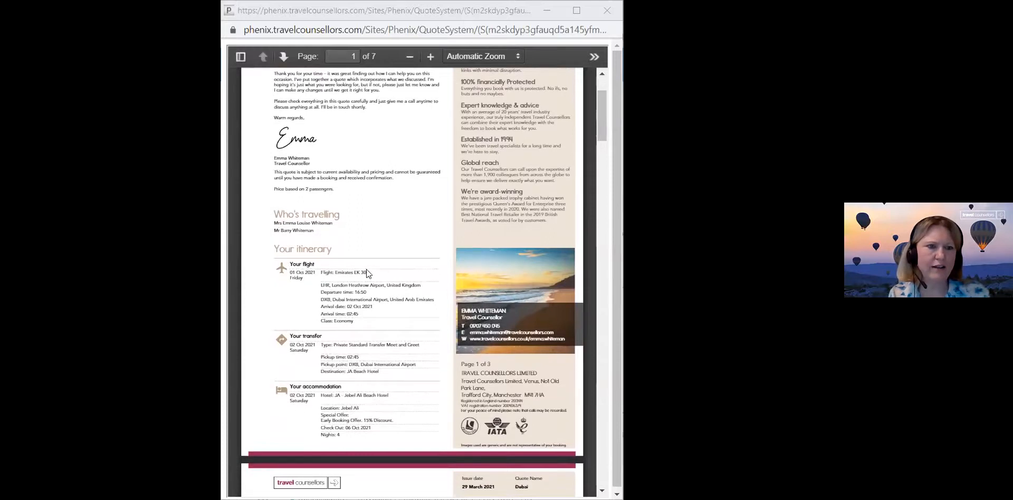
scroll(365, 297, down, 3)
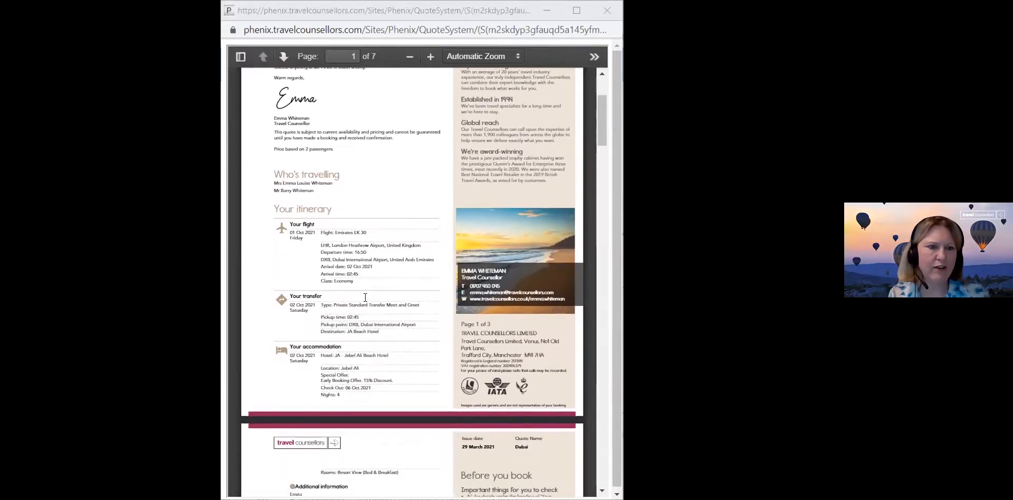
scroll(365, 297, down, 6)
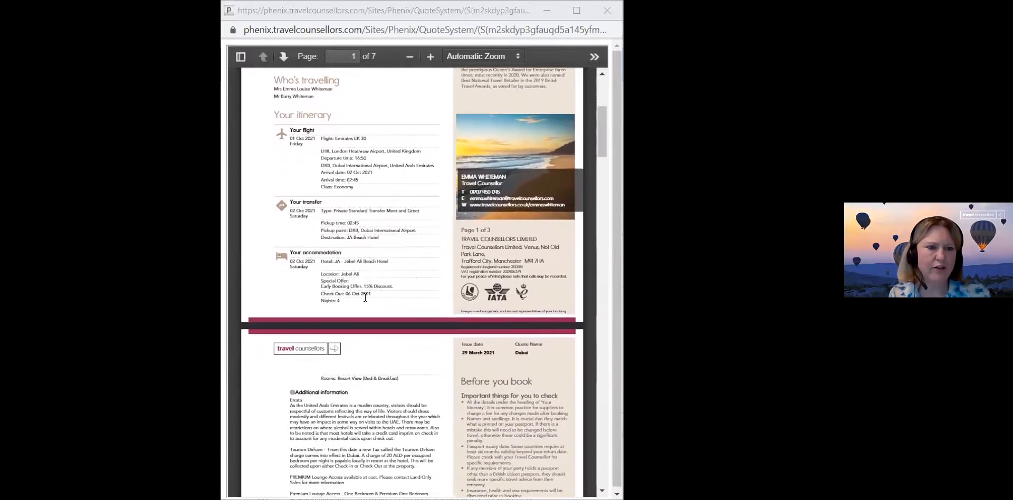
scroll(365, 297, down, 4)
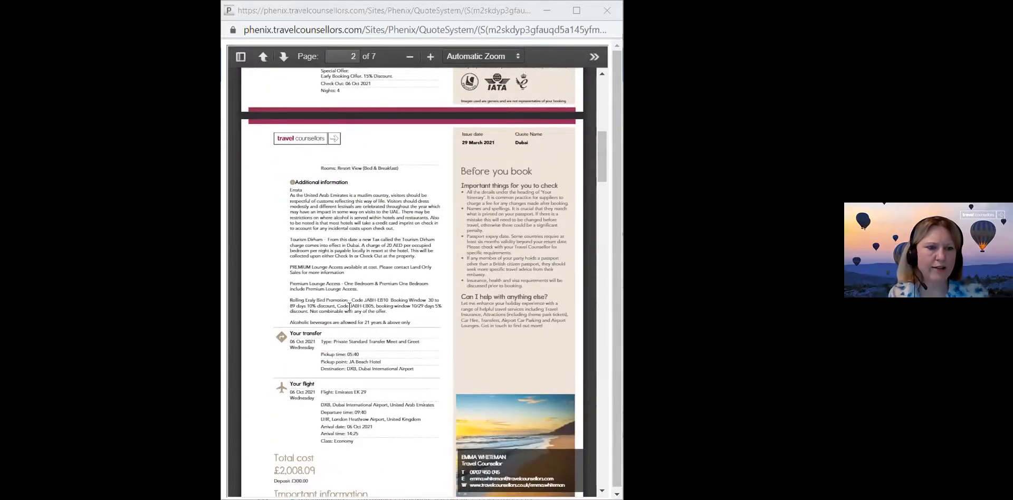
scroll(349, 307, down, 5)
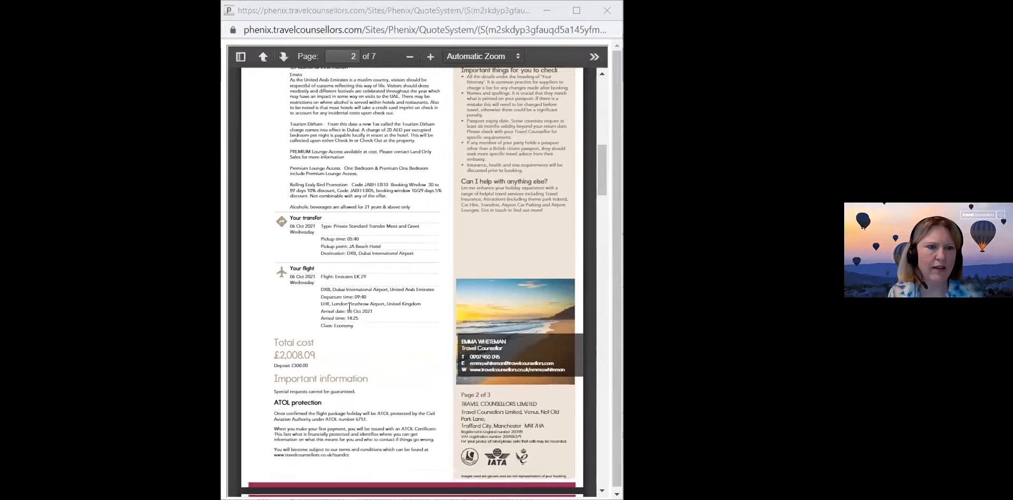
scroll(349, 307, down, 2)
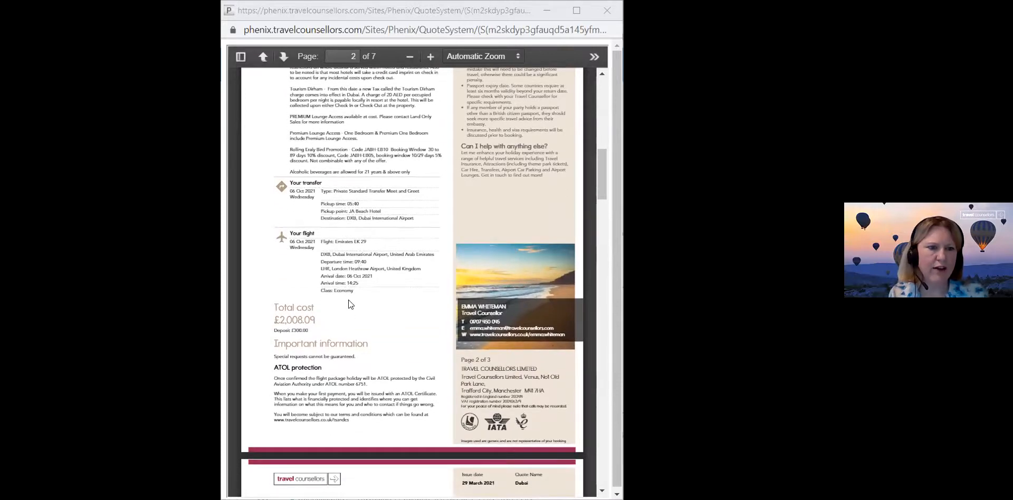
scroll(348, 299, down, 2)
scroll(348, 300, down, 1)
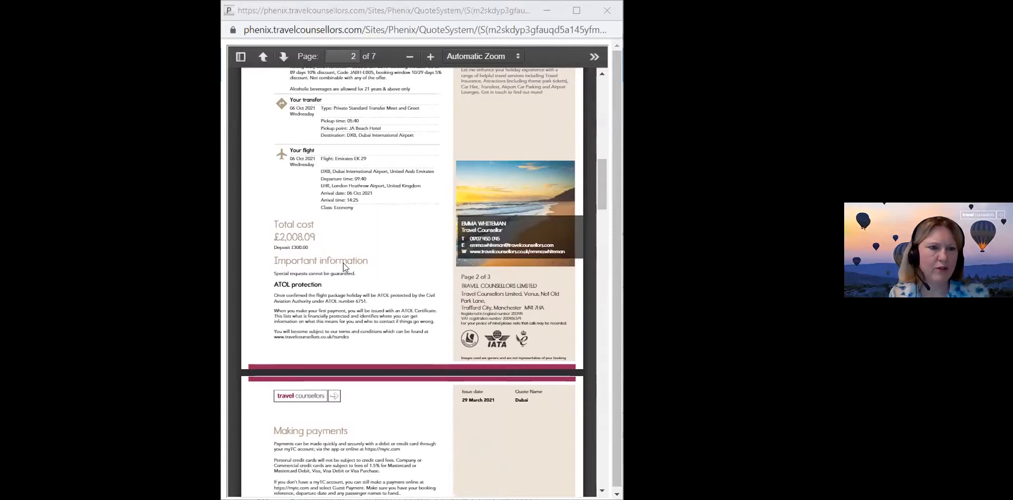
scroll(343, 262, down, 1)
scroll(343, 263, down, 5)
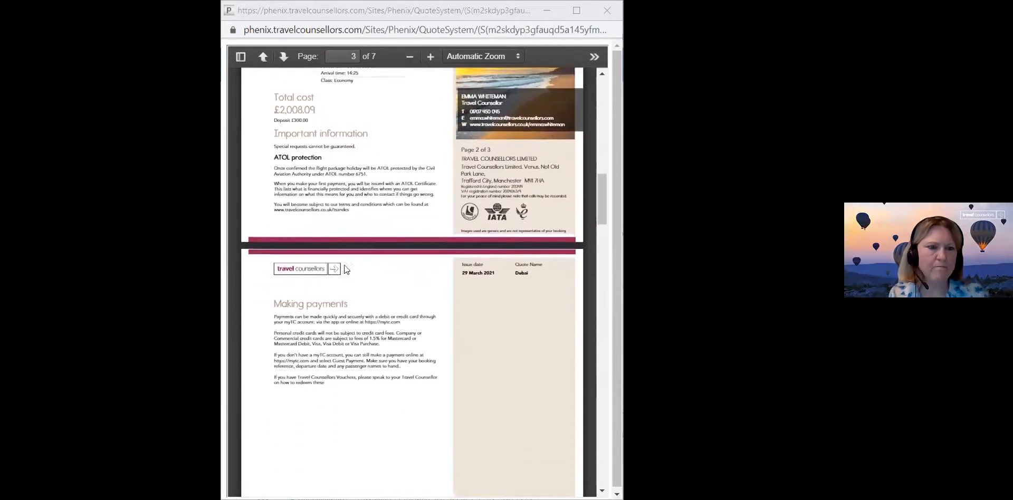
scroll(344, 266, down, 6)
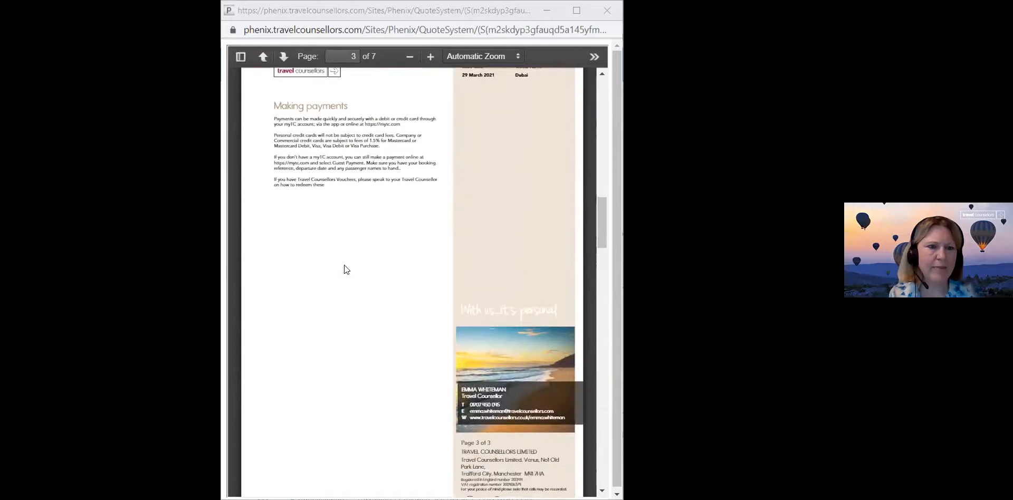
Examine the PDF's accommodation pages for the hotel's images, Let Us Take You There and All You Need To Know sections.
scroll(344, 265, down, 7)
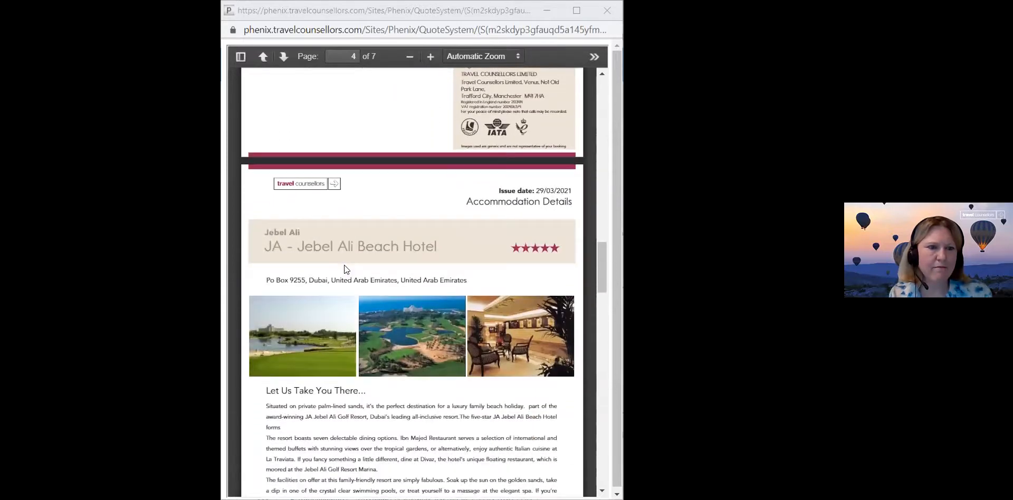
scroll(344, 268, down, 6)
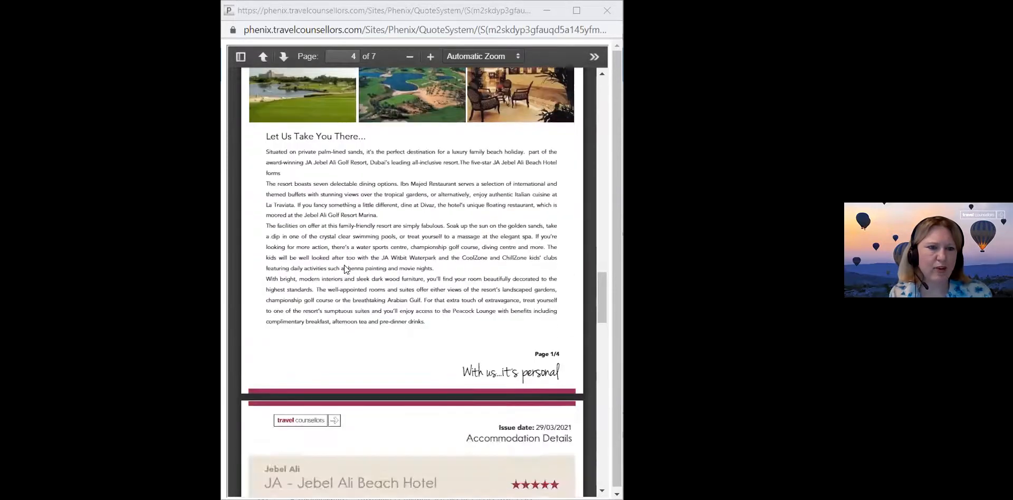
scroll(344, 268, down, 9)
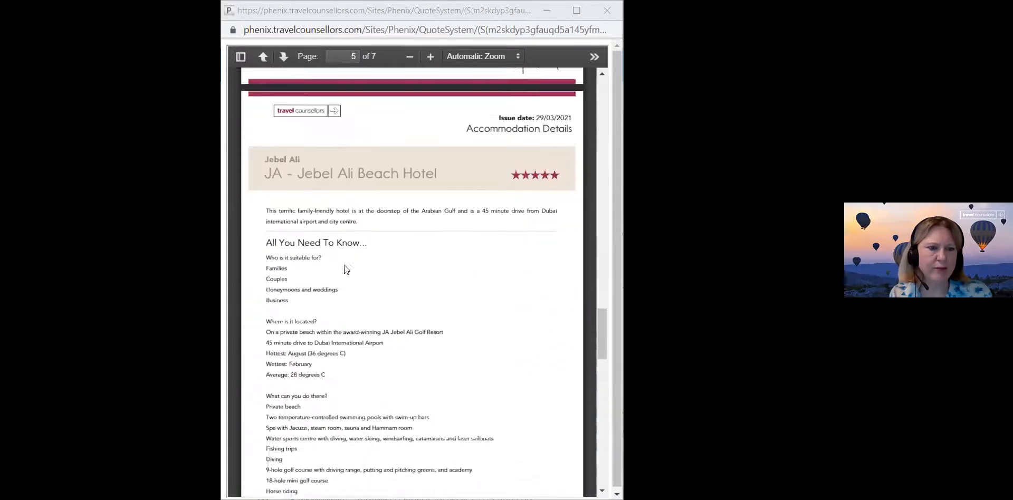
scroll(344, 268, down, 10)
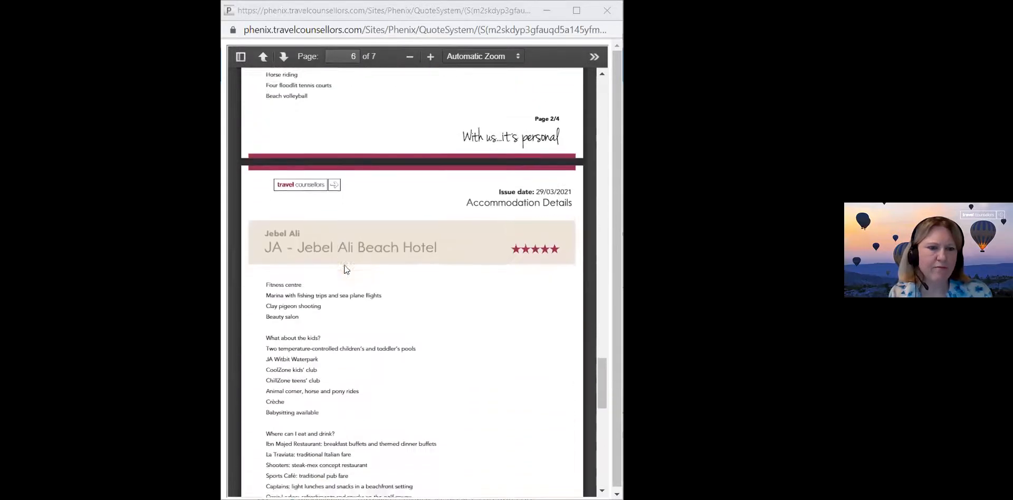
scroll(344, 266, down, 9)
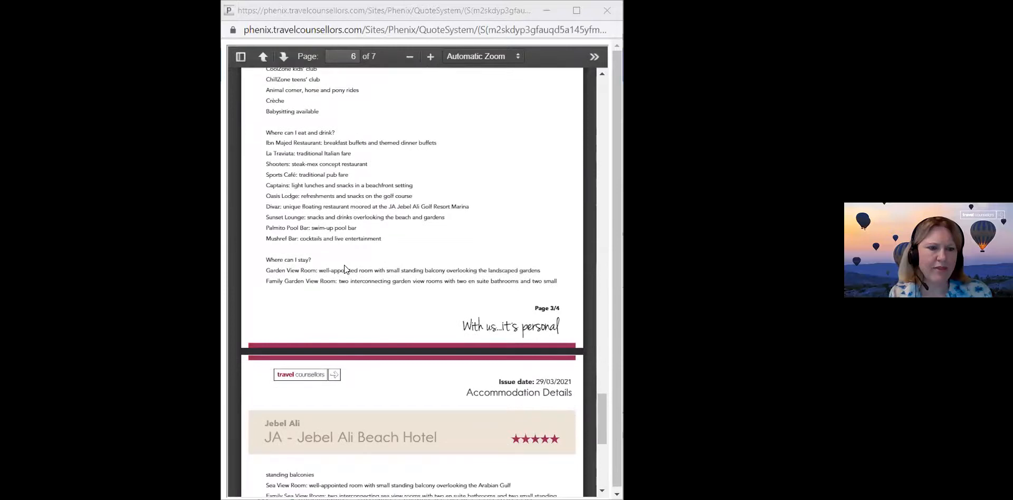
scroll(344, 268, down, 2)
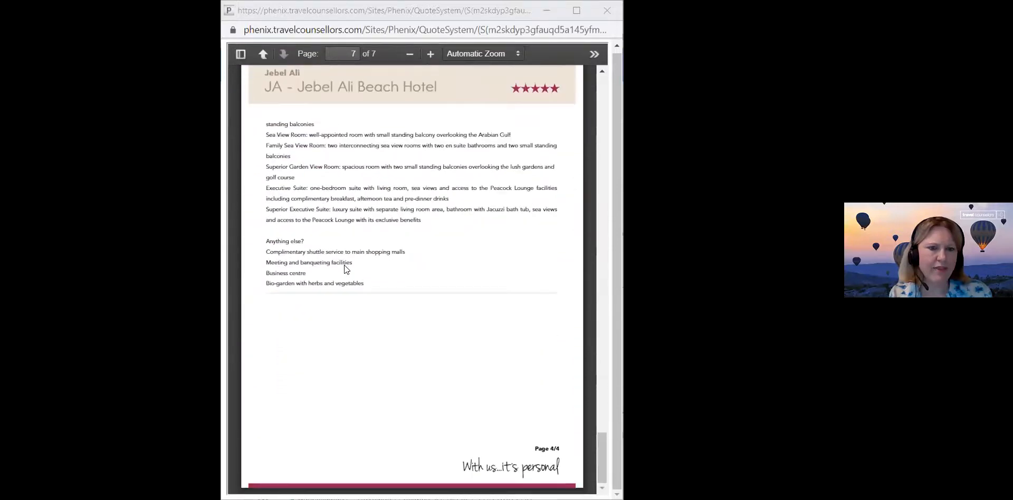
scroll(344, 268, up, 15)
scroll(343, 265, up, 20)
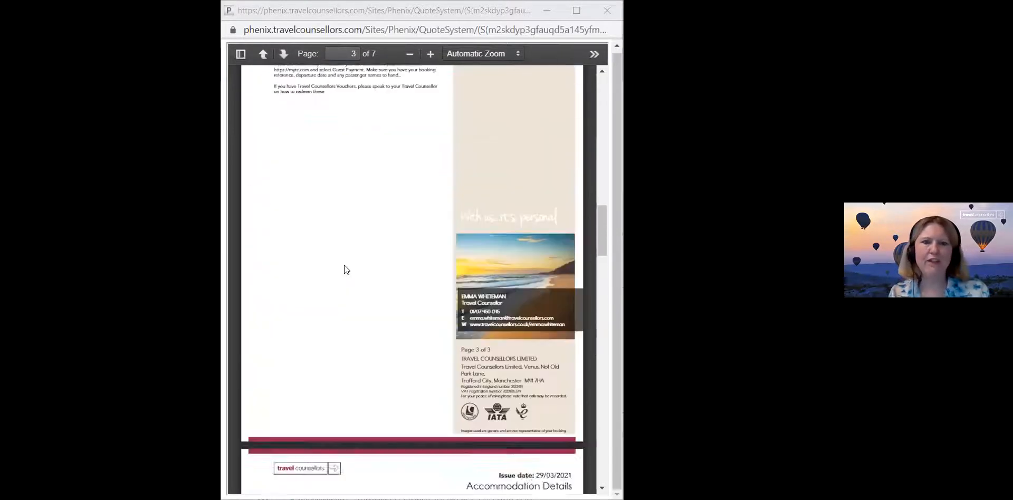